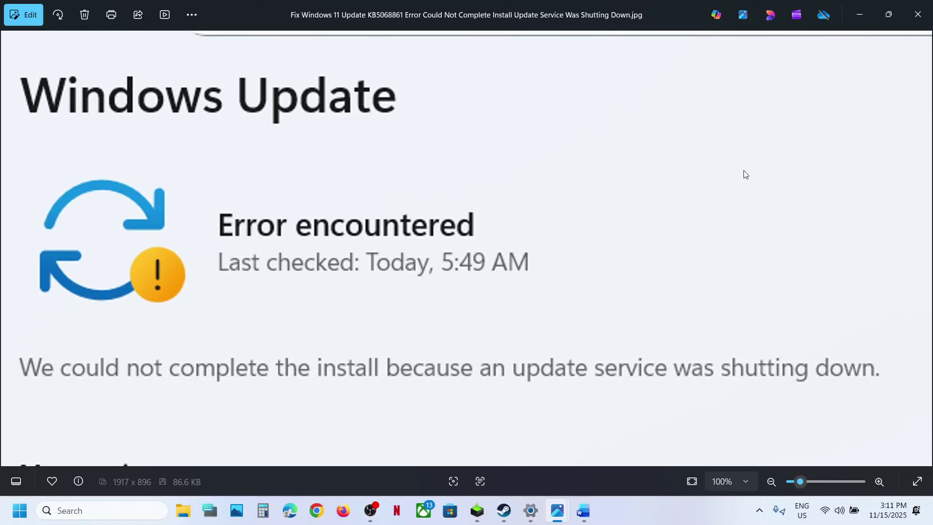
# Close the error screenshot and open the Services console.
pyautogui.click(912, 16)
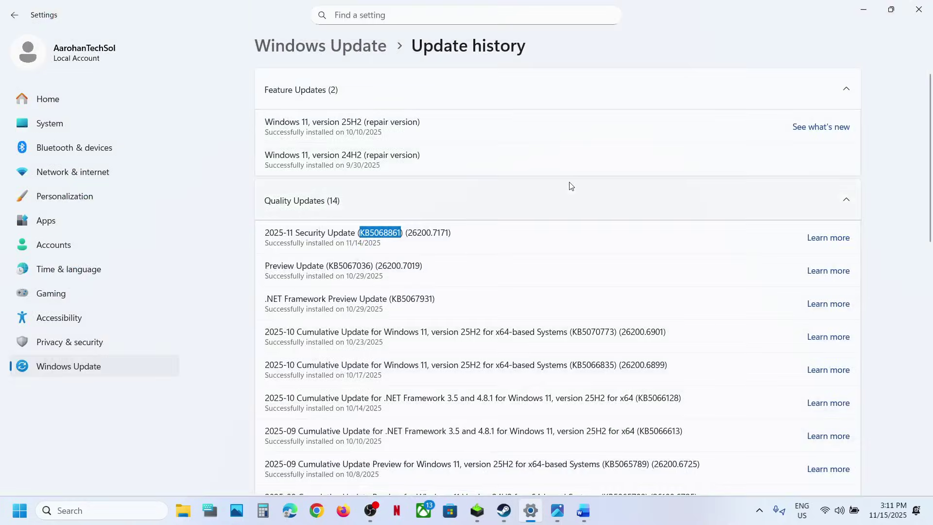
pyautogui.click(88, 515)
pyautogui.write('services')
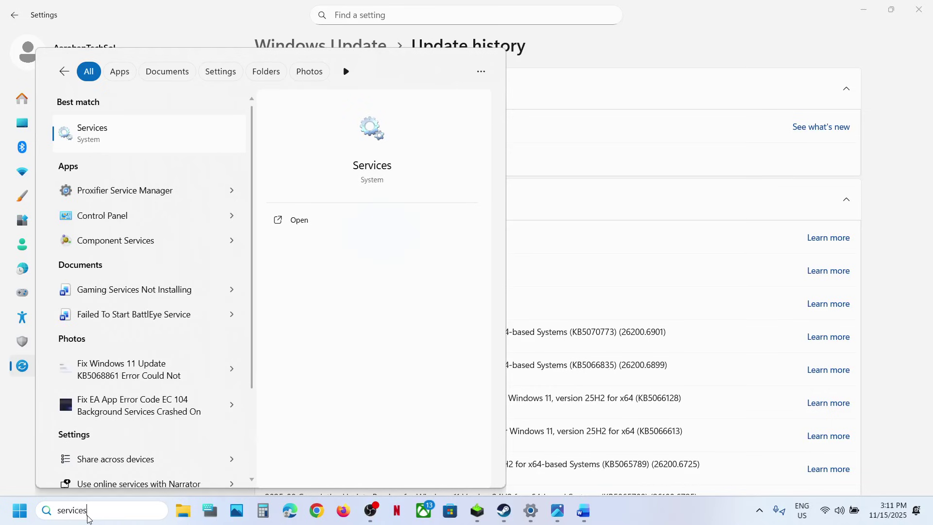
pyautogui.press('Return')
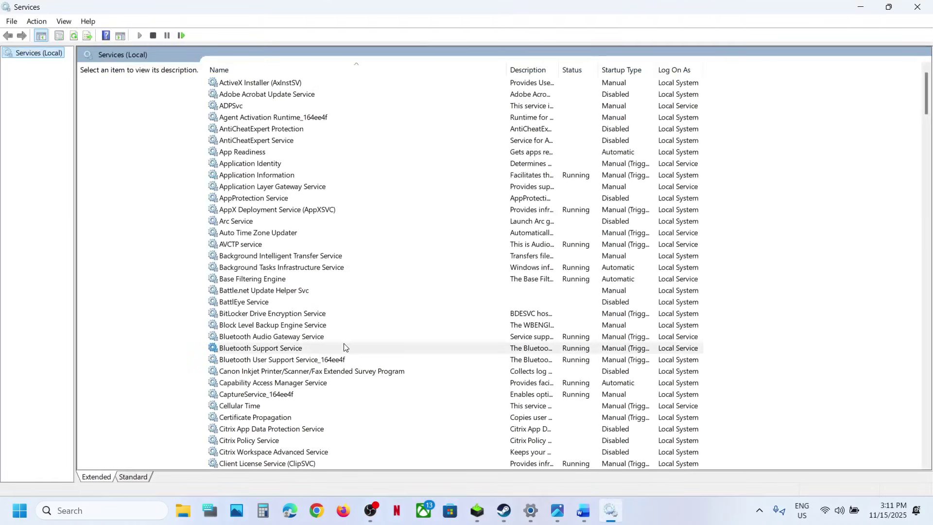
# Set the Windows Update service's startup type to Automatic and restart the service.
pyautogui.click(344, 345)
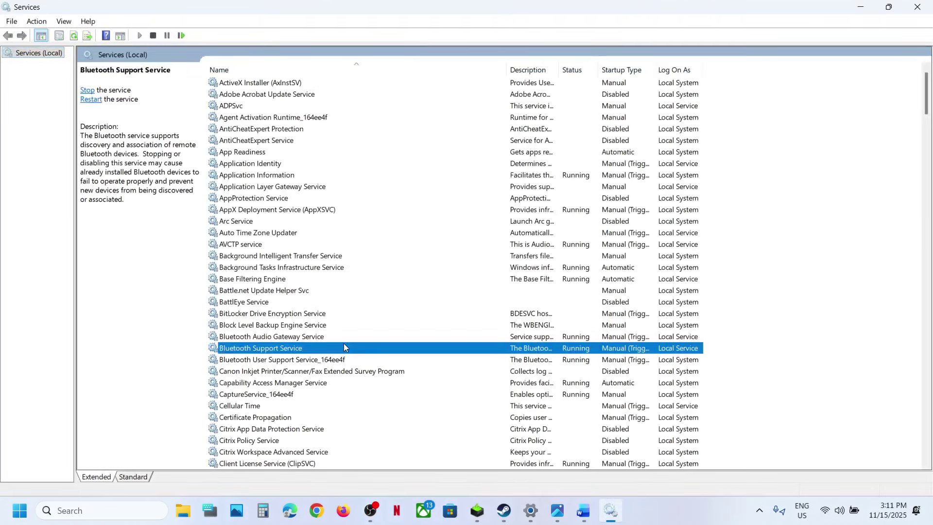
pyautogui.press('w')
pyautogui.scroll(-7, 345, 347)
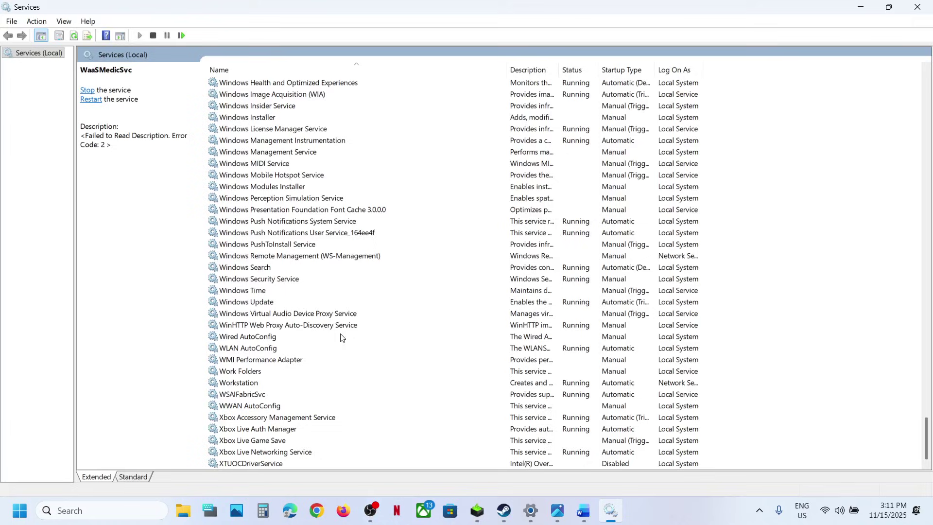
pyautogui.click(256, 303)
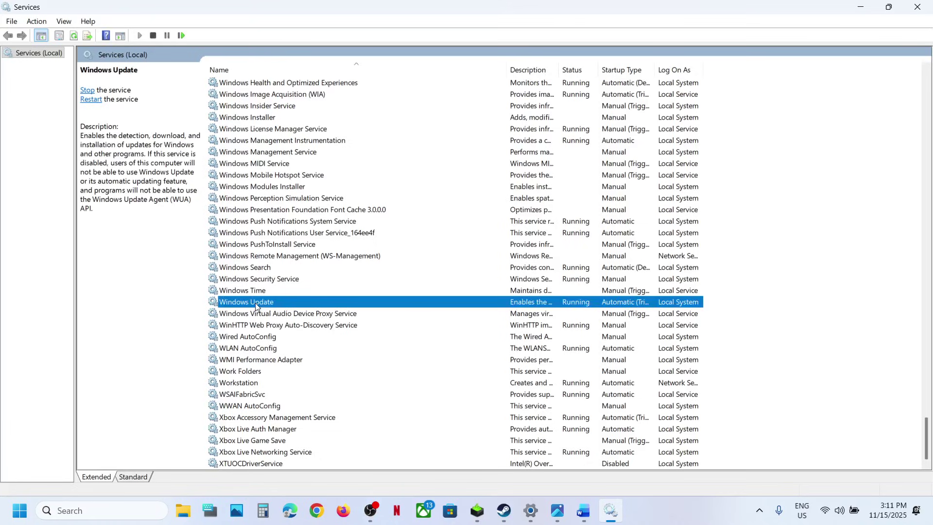
pyautogui.doubleClick(291, 305)
pyautogui.click(432, 240)
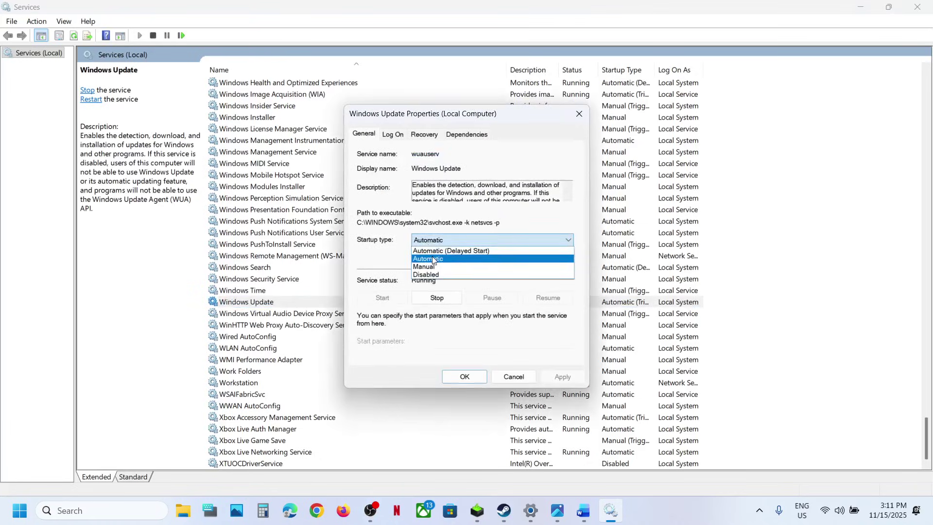
pyautogui.click(434, 259)
pyautogui.click(563, 377)
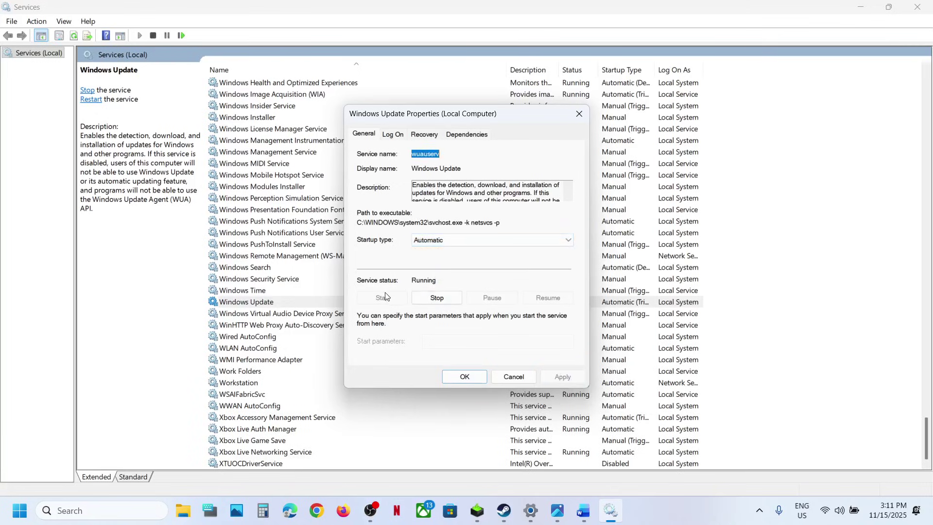
pyautogui.click(464, 377)
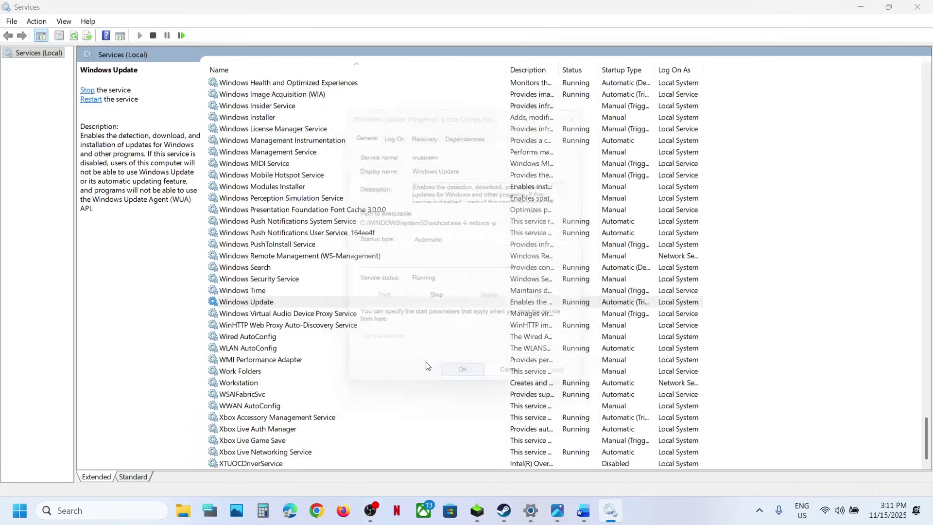
pyautogui.rightClick(263, 303)
pyautogui.click(316, 368)
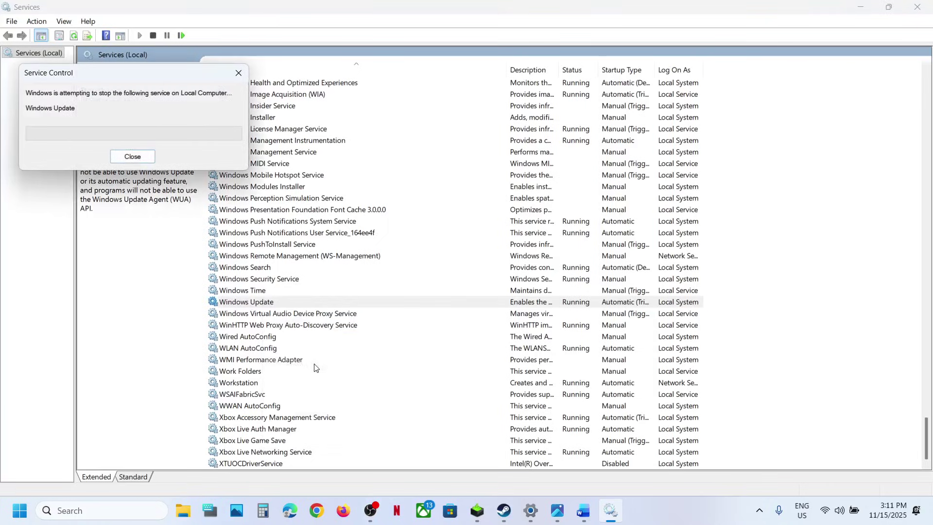
# Set the Background Intelligent Transfer Service's startup type to Automatic and apply the change.
pyautogui.click(344, 213)
pyautogui.press('b')
pyautogui.scroll(5, 344, 217)
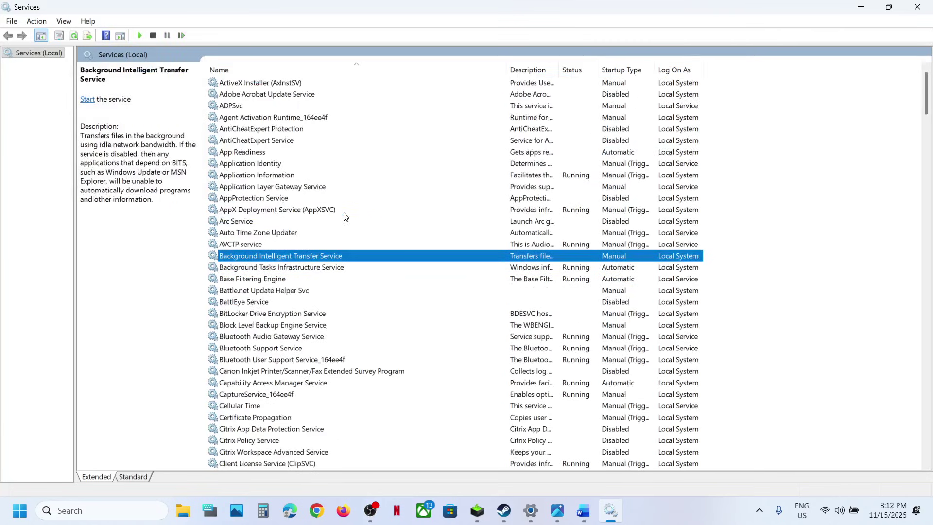
pyautogui.doubleClick(294, 253)
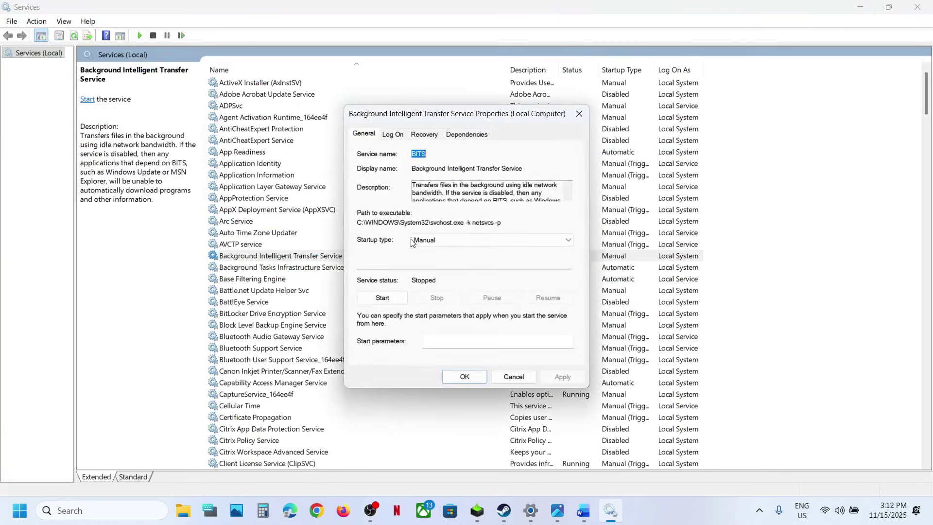
pyautogui.click(442, 239)
pyautogui.click(440, 259)
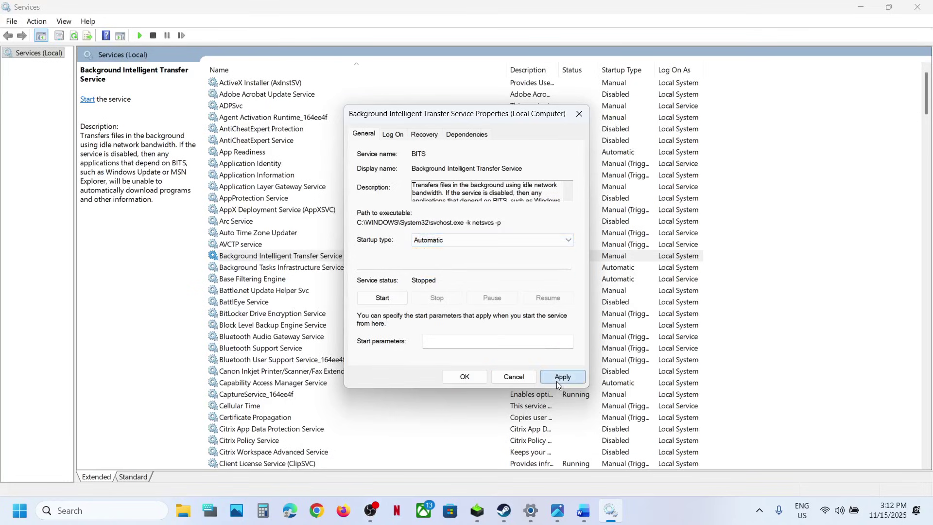
pyautogui.click(559, 378)
# Start the Background Intelligent Transfer Service, close its properties, and restart the service.
pyautogui.click(382, 298)
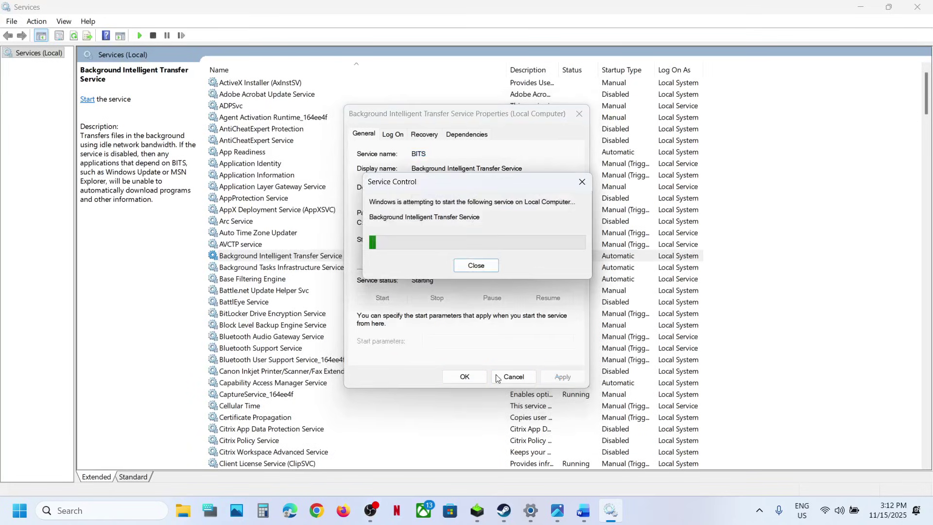
pyautogui.click(464, 377)
pyautogui.rightClick(319, 257)
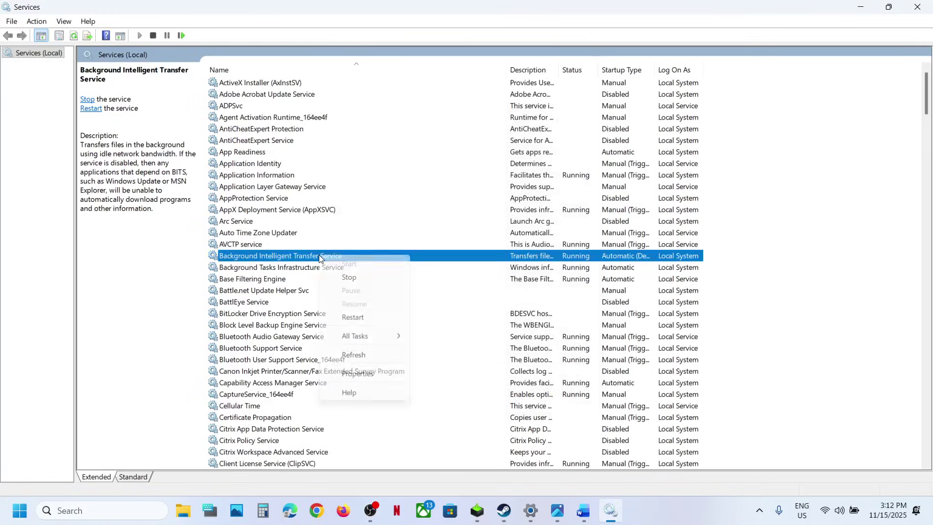
pyautogui.click(355, 318)
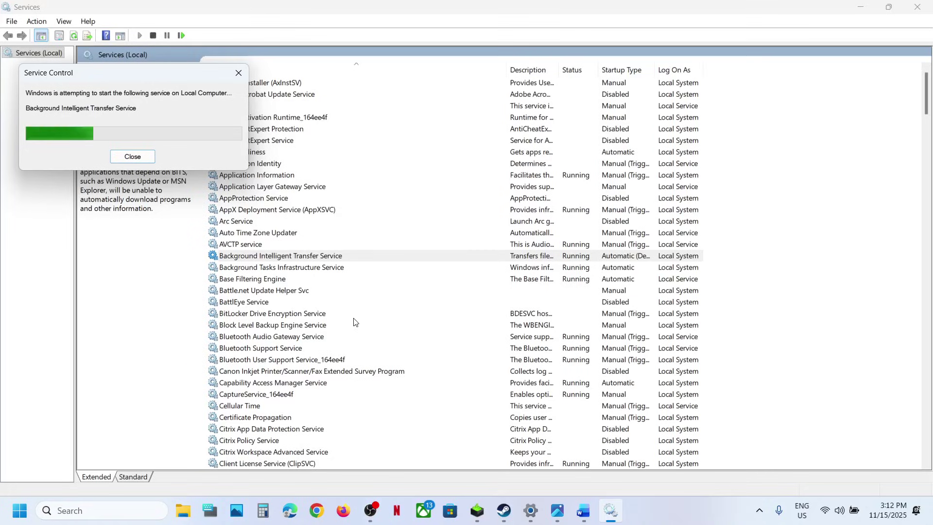
# Set the App Readiness service's startup type to Automatic and apply the setting.
pyautogui.click(293, 200)
pyautogui.press('Down')
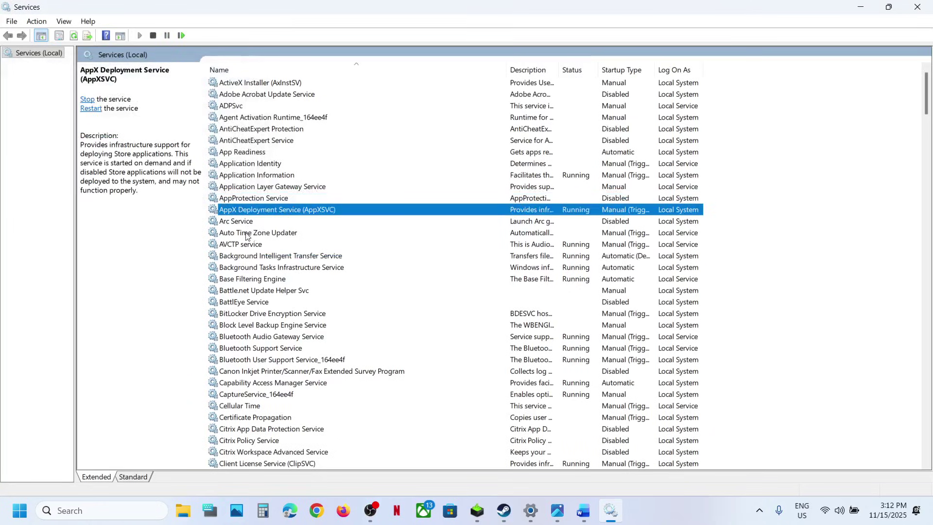
pyautogui.click(243, 153)
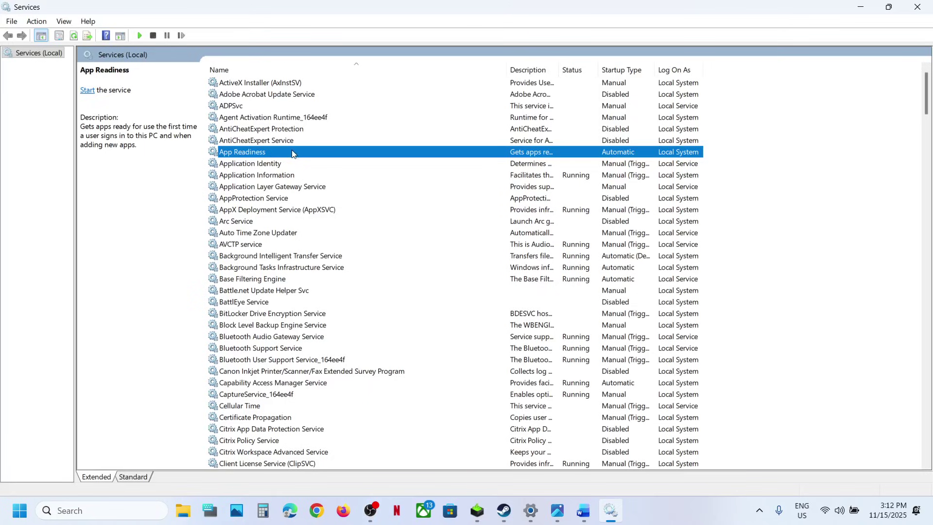
pyautogui.doubleClick(294, 155)
pyautogui.click(468, 242)
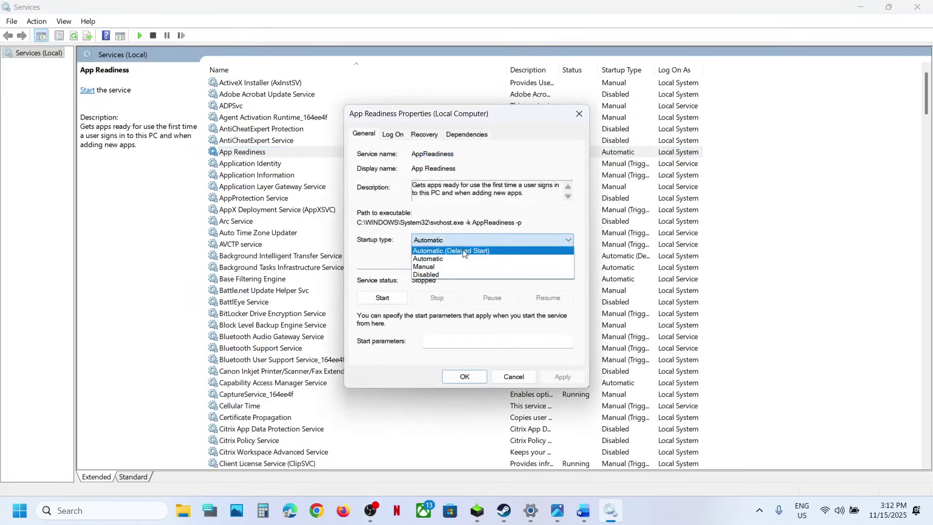
pyautogui.click(459, 259)
pyautogui.click(562, 376)
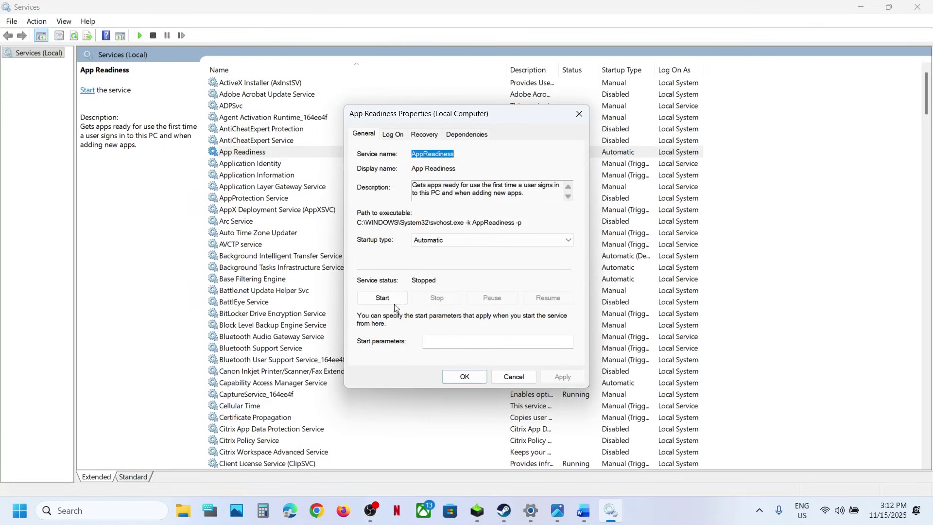
# Start the App Readiness service, restart it from the service list, and close the Services console.
pyautogui.click(374, 296)
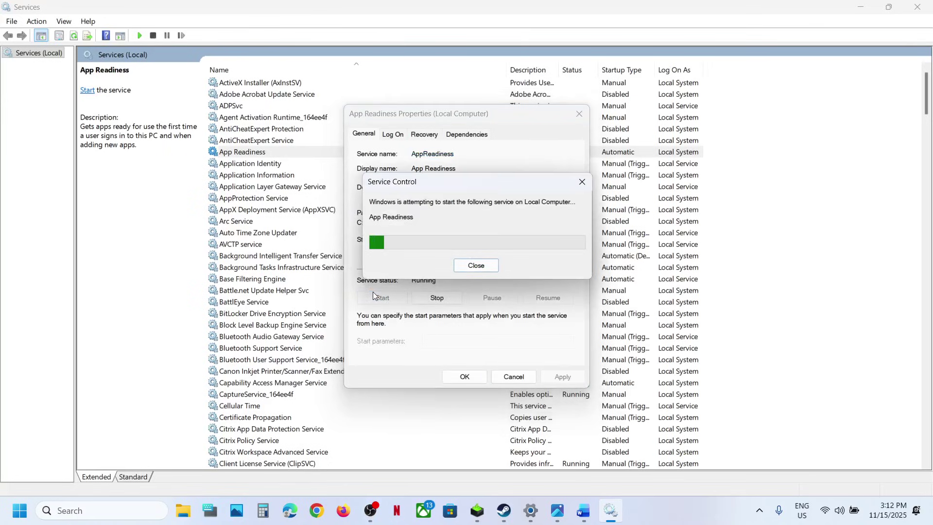
pyautogui.click(481, 378)
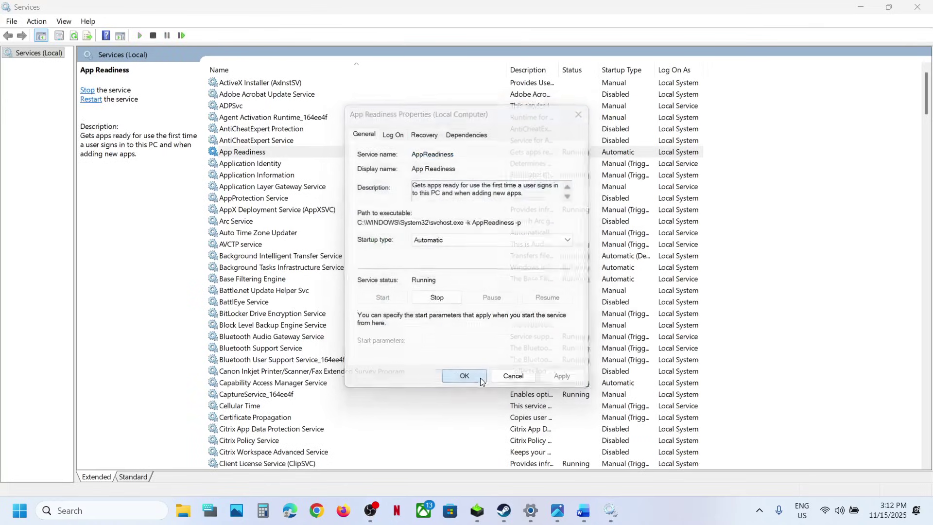
pyautogui.click(263, 152)
pyautogui.rightClick(263, 152)
pyautogui.click(304, 212)
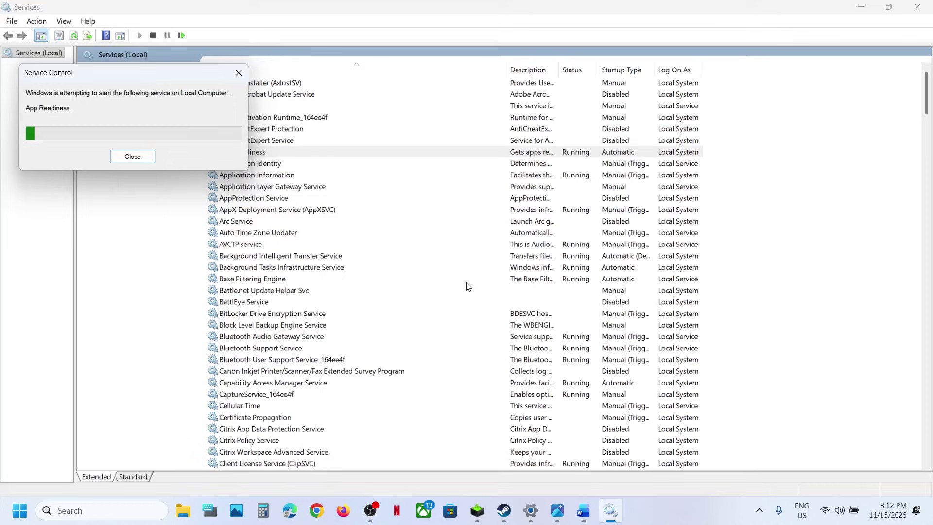
pyautogui.click(921, 9)
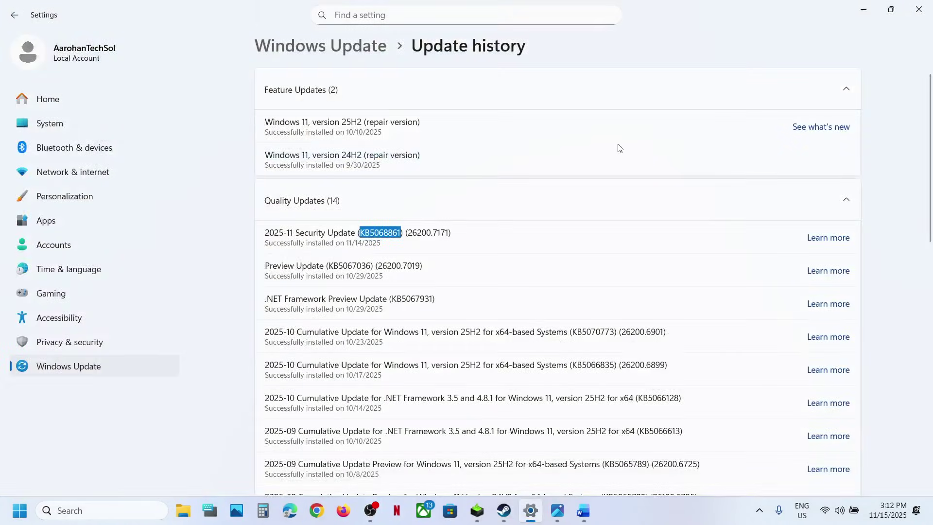
# Following Step 2 of the Word notes, pause Windows updates for 1 week and restart the update check in Settings.
pyautogui.click(583, 510)
pyautogui.scroll(-3, 353, 330)
pyautogui.scroll(-2, 353, 330)
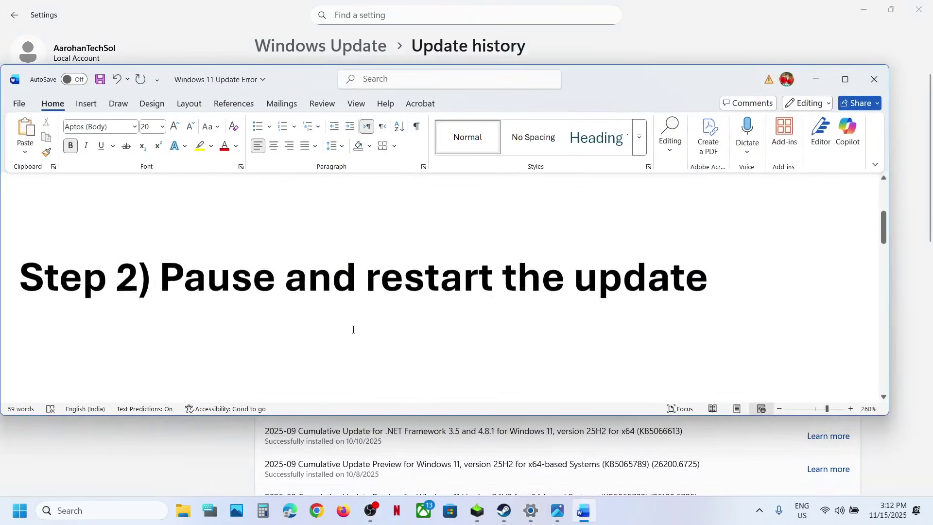
pyautogui.click(175, 469)
pyautogui.click(77, 359)
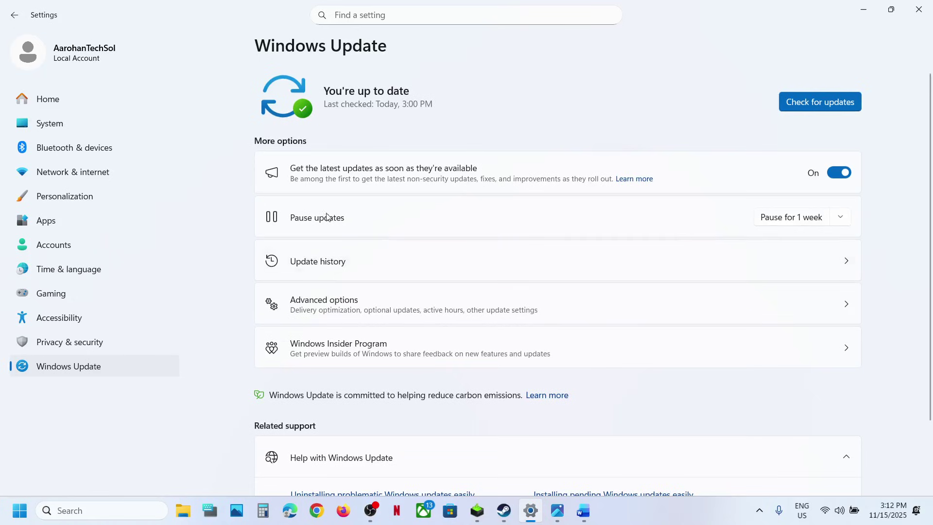
pyautogui.click(801, 218)
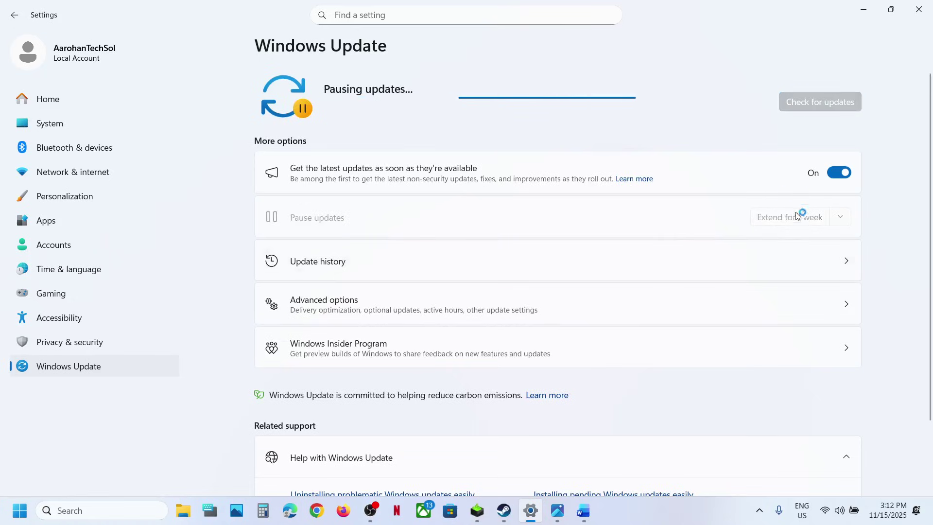
pyautogui.click(851, 99)
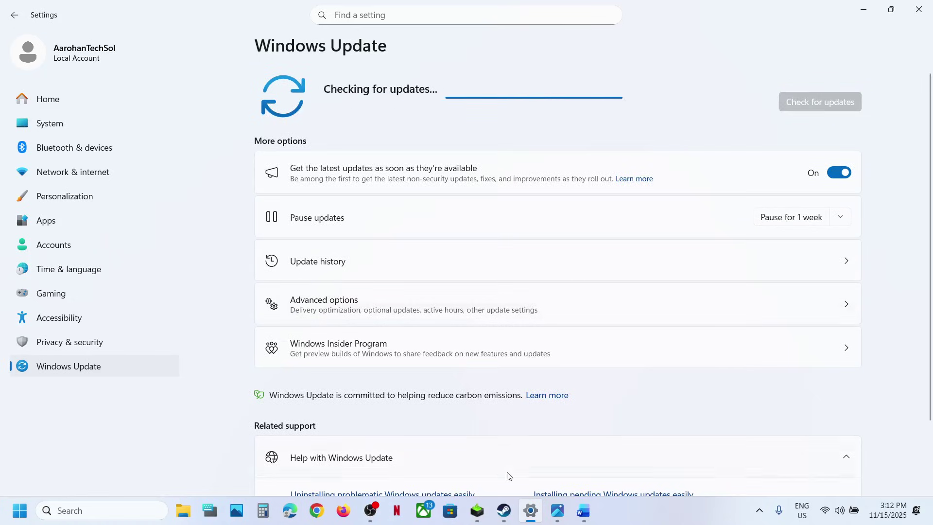
# Switch to the Word document and bring up the SFC and DISM commands under Step 3.
pyautogui.click(582, 511)
pyautogui.scroll(-5, 323, 323)
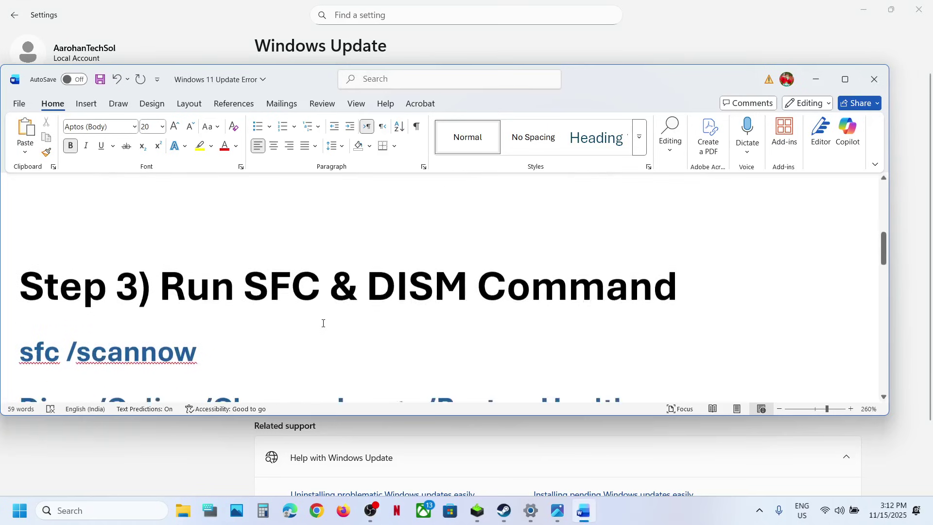
pyautogui.scroll(-2, 323, 323)
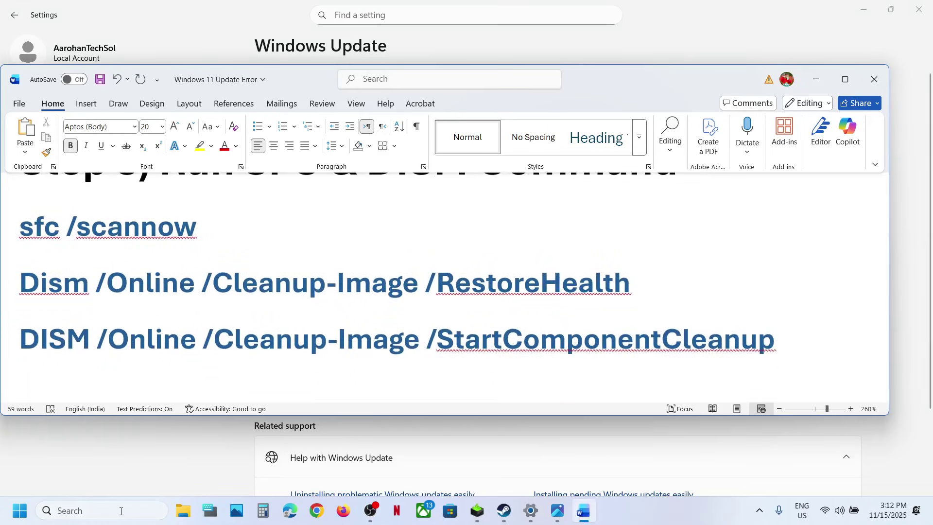
# Open Command Prompt as administrator, allow it to make changes, and move its window clear of the first command in Word.
pyautogui.click(122, 511)
pyautogui.write('cmd')
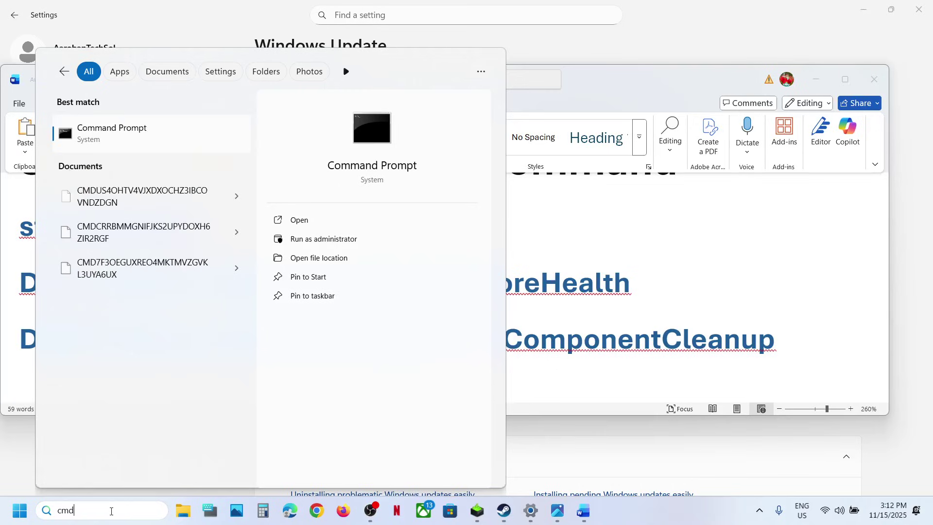
pyautogui.hotkey('ctrl', 'a')
pyautogui.rightClick(119, 137)
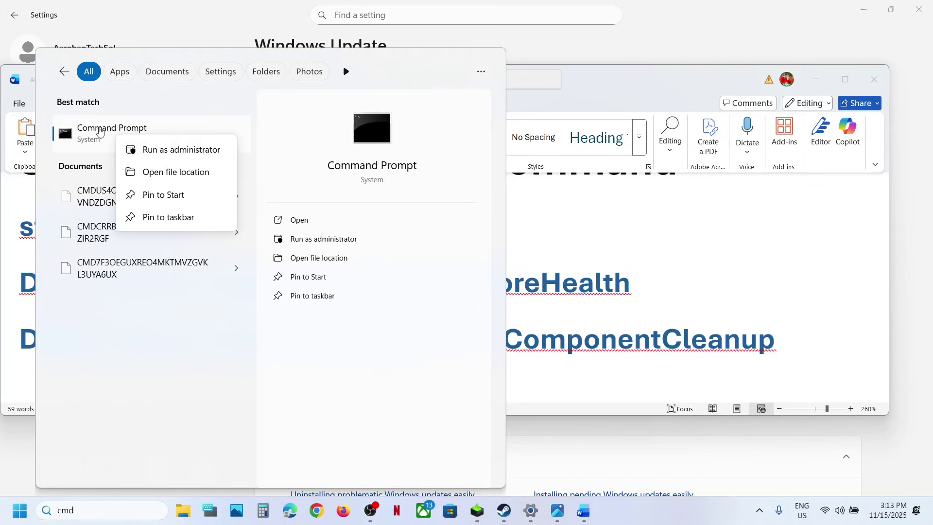
pyautogui.click(153, 148)
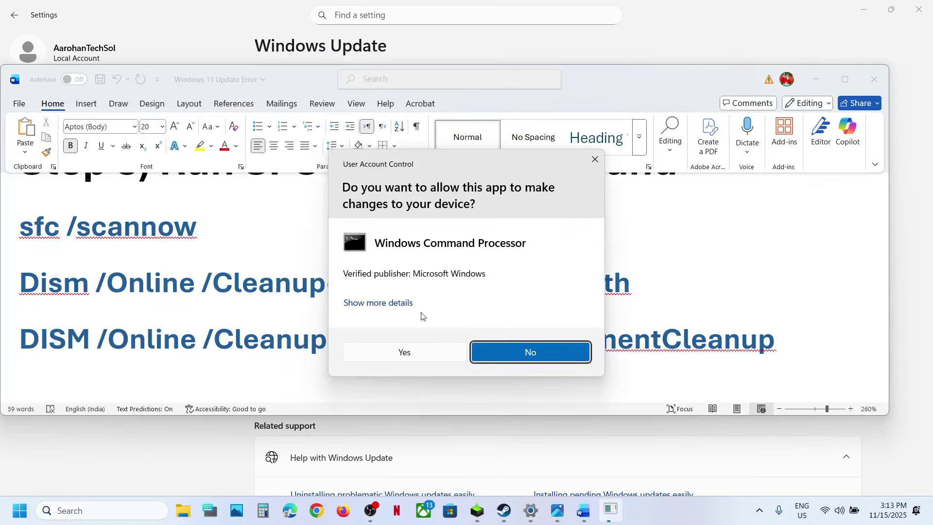
pyautogui.click(405, 352)
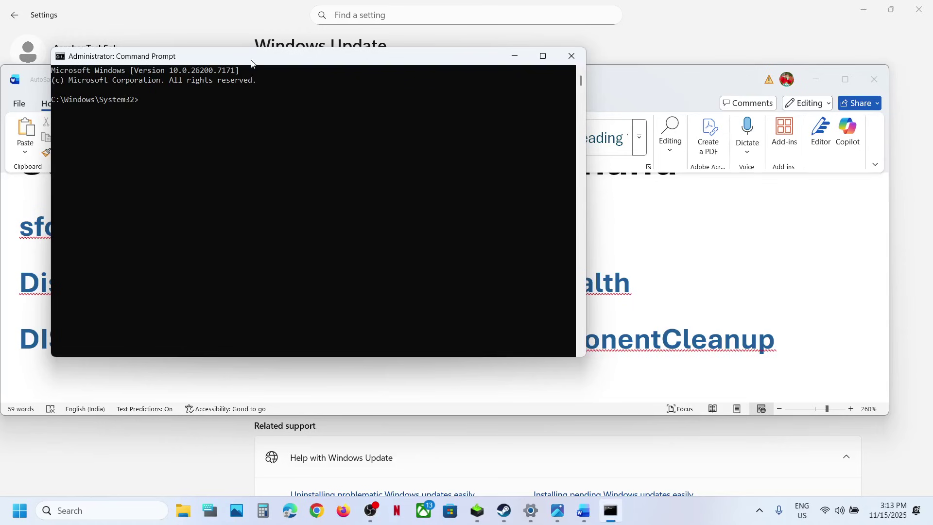
pyautogui.moveTo(251, 63); pyautogui.dragTo(478, 58)
# Copy the sfc /scannow command from the Word document and run it in the administrator Command Prompt.
pyautogui.click(156, 229)
pyautogui.tripleClick(156, 229)
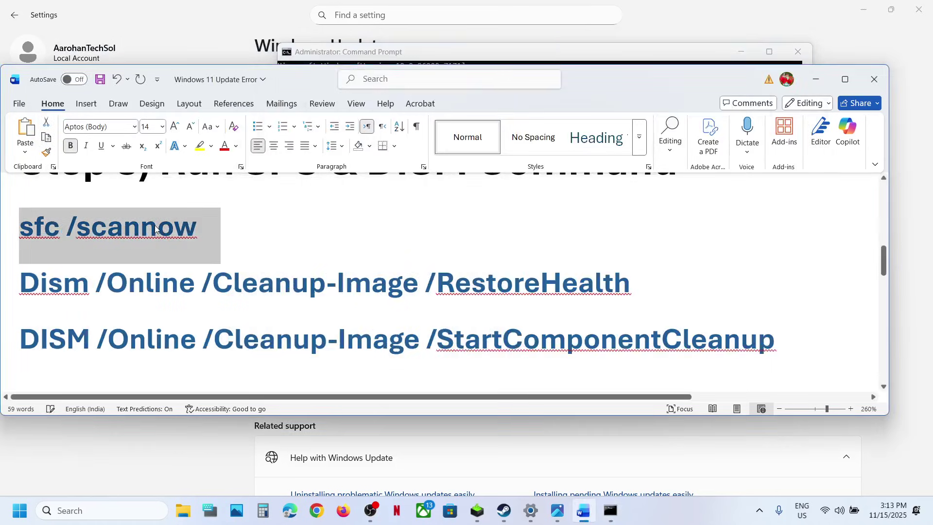
pyautogui.hotkey('ctrl', 'c')
pyautogui.click(397, 51)
pyautogui.click(398, 159)
pyautogui.rightClick(398, 159)
pyautogui.press('Return')
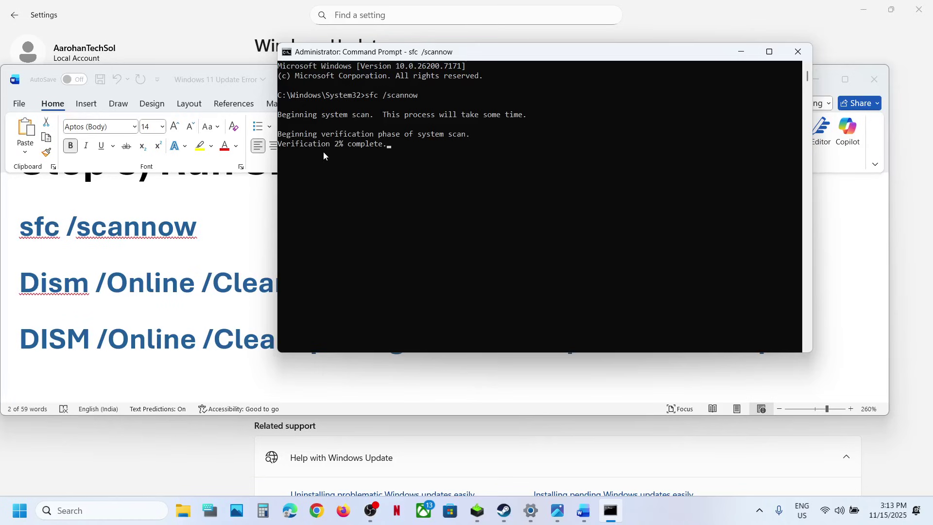
# Review the RestoreHealth and StartComponentCleanup DISM commands in Word alongside the running scan, and bring up the Windows power options.
pyautogui.click(207, 279)
pyautogui.tripleClick(208, 280)
pyautogui.hotkey('alt', 'Tab')
pyautogui.hotkey('alt', 'Tab')
pyautogui.hotkey('alt', 'Tab')
pyautogui.hotkey('alt', 'Tab')
pyautogui.tripleClick(275, 337)
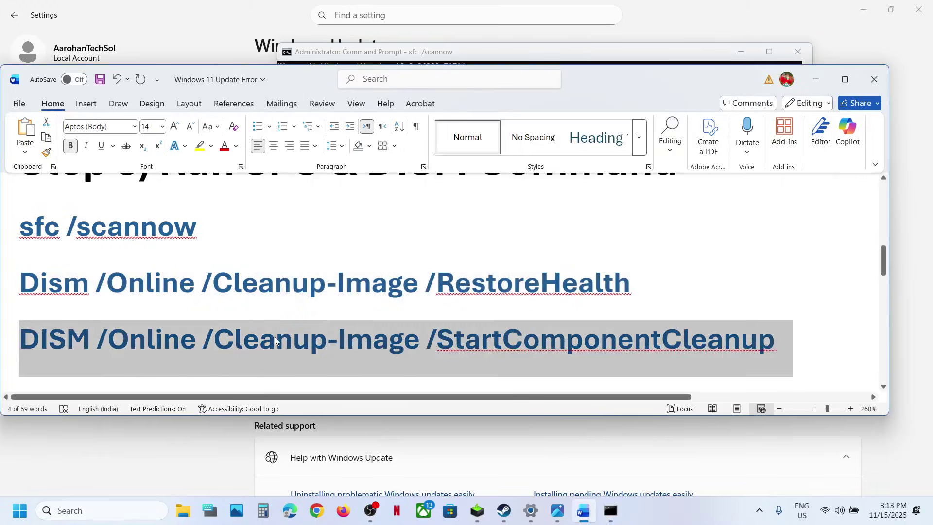
pyautogui.hotkey('alt', 'Tab')
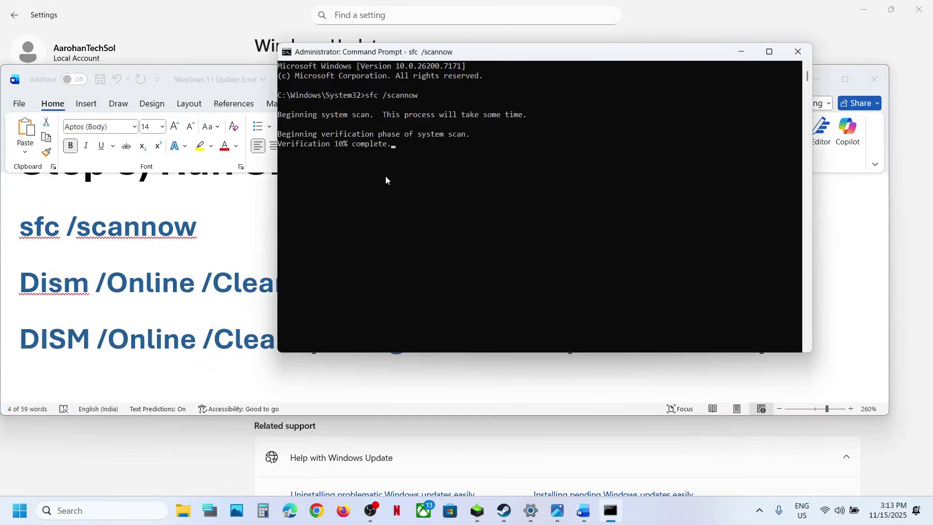
pyautogui.hotkey('alt', 'Tab')
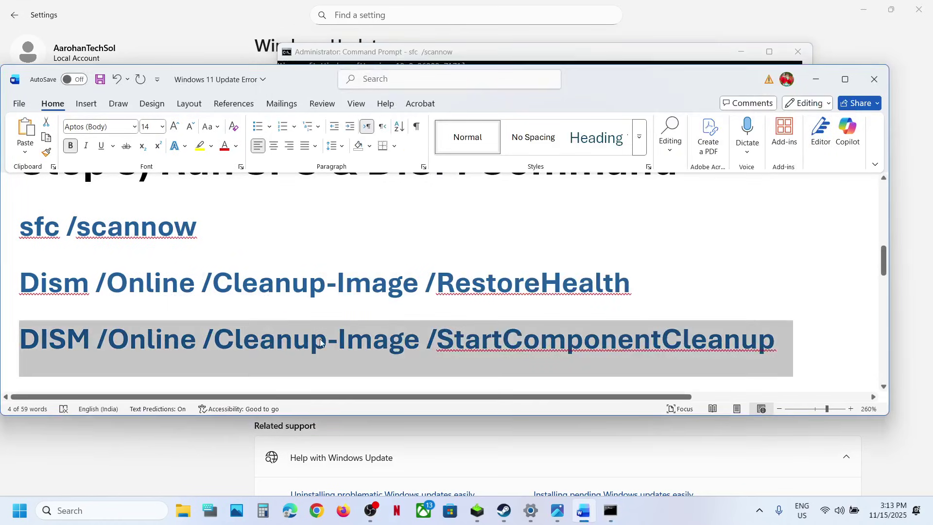
pyautogui.hotkey('alt', 'Tab')
pyautogui.hotkey('alt', 'Tab')
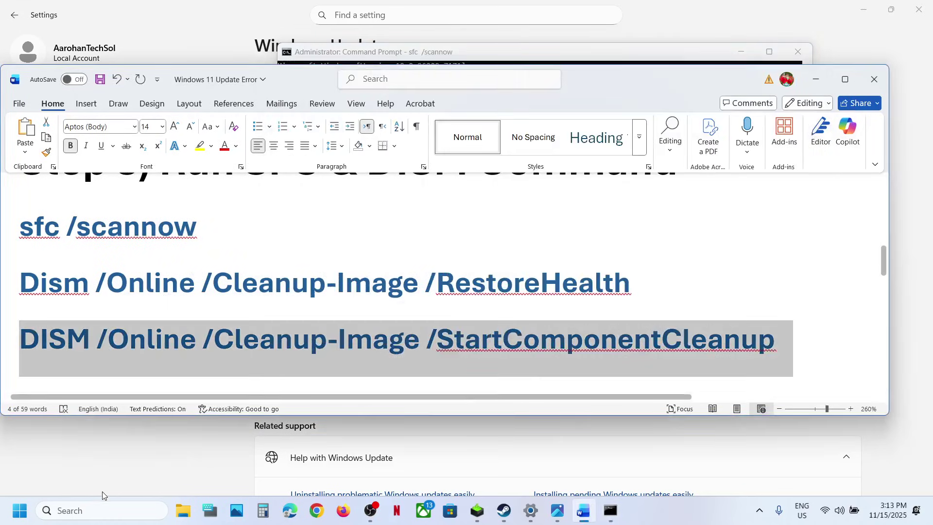
pyautogui.hotkey('alt', 'Tab')
pyautogui.click(18, 518)
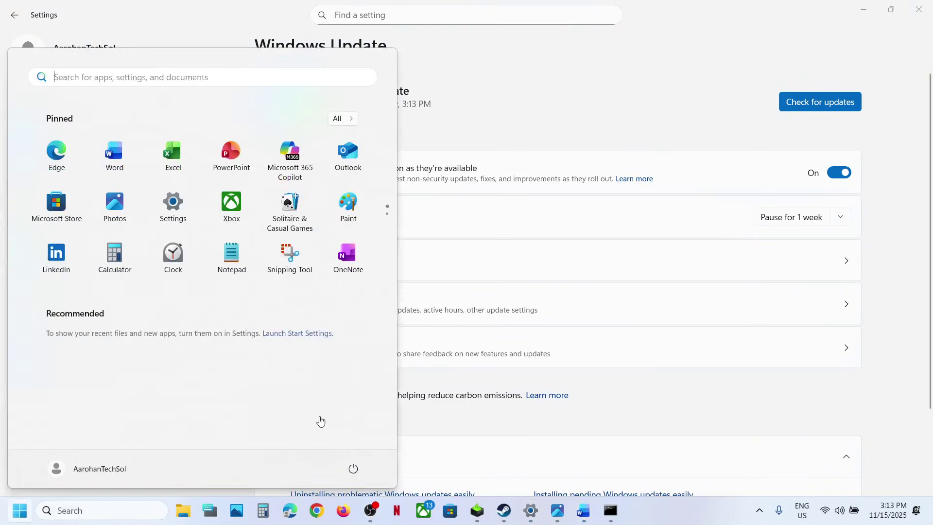
pyautogui.click(353, 468)
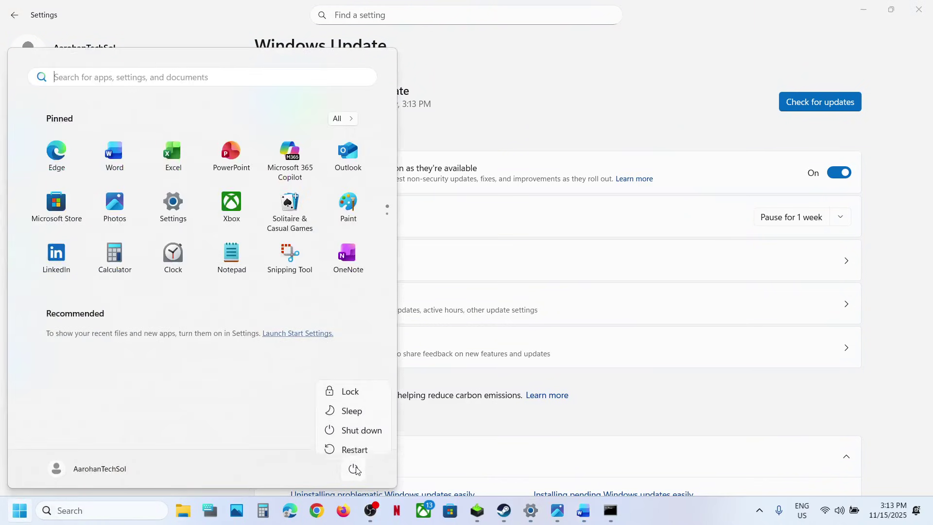
# Go to Step 4 in the Word document and open its Microsoft Update Catalog link in the browser.
pyautogui.click(583, 510)
pyautogui.scroll(-5, 431, 316)
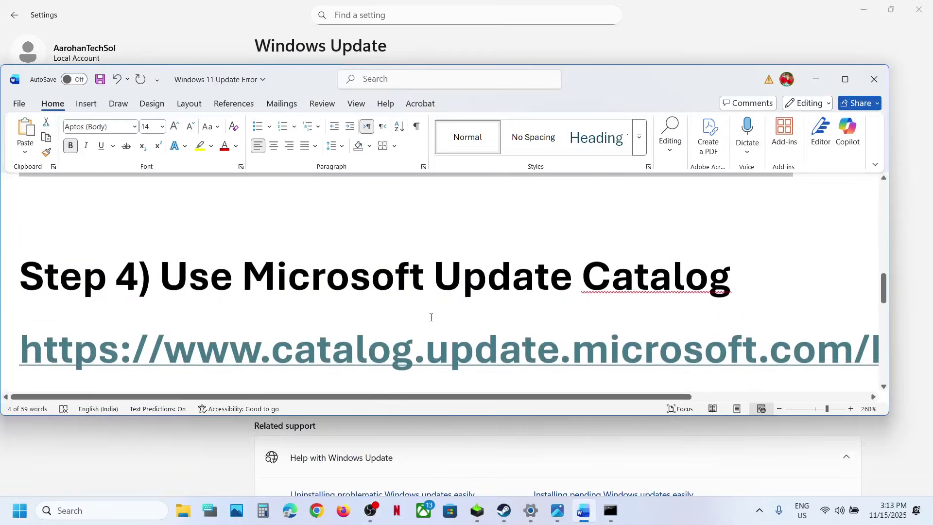
pyautogui.keyDown('ctrl'); pyautogui.click(380, 348); pyautogui.keyUp('ctrl')
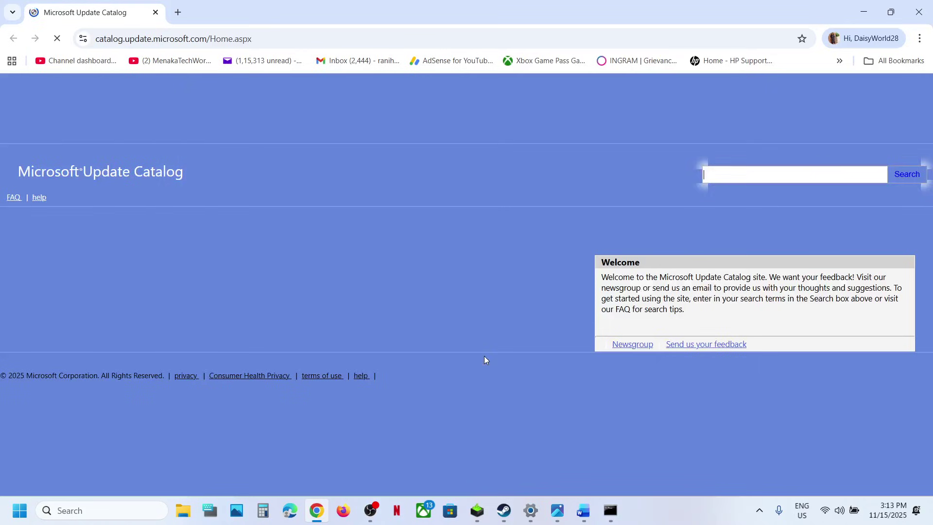
# Copy the KB5068861 number from the 2025-11 Security Update in Windows Update history and search the Microsoft Update Catalog for it.
pyautogui.click(530, 516)
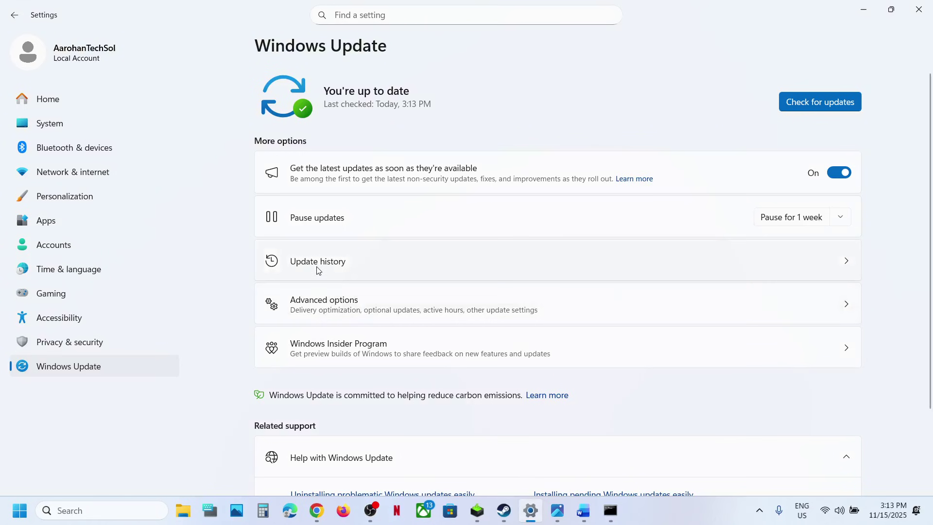
pyautogui.click(317, 269)
pyautogui.doubleClick(382, 234)
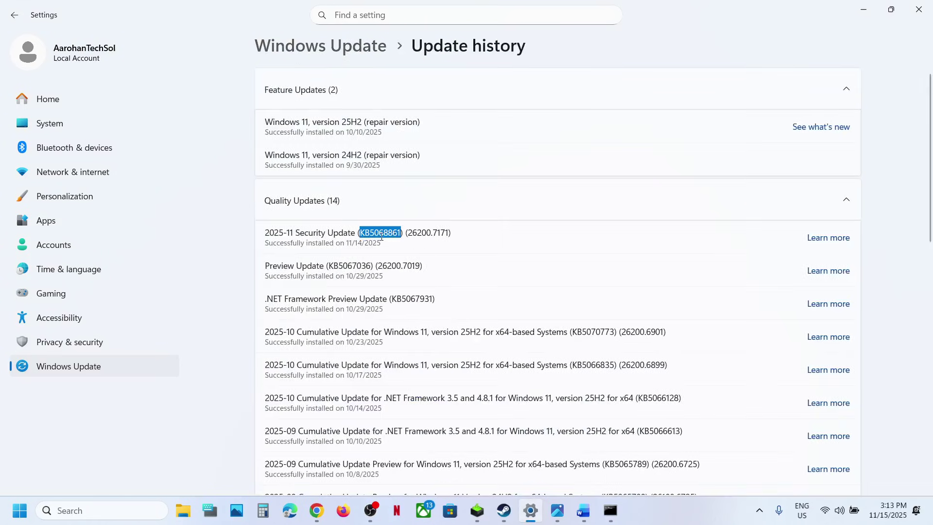
pyautogui.click(863, 9)
pyautogui.hotkey('ctrl', 'v')
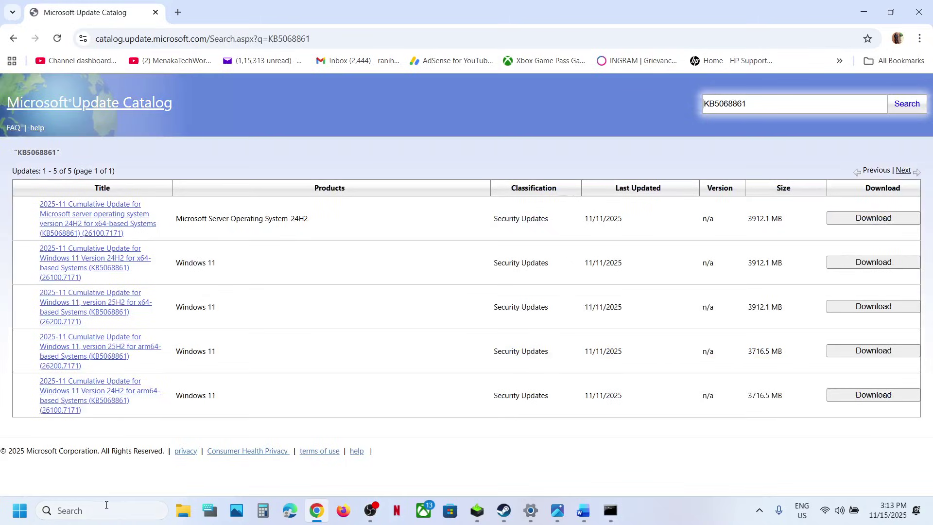
# Run winver to check the installed Windows version and build, and close the About Windows dialog.
pyautogui.click(107, 505)
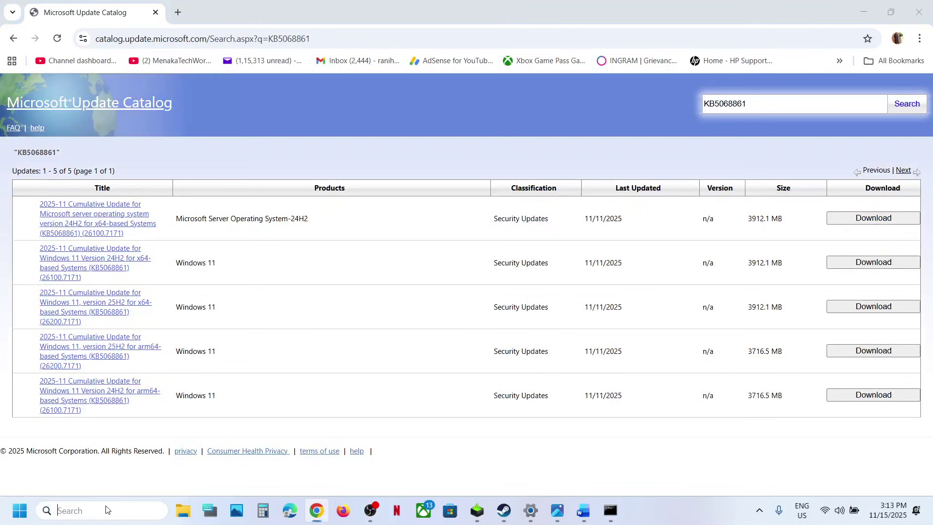
pyautogui.write('winver')
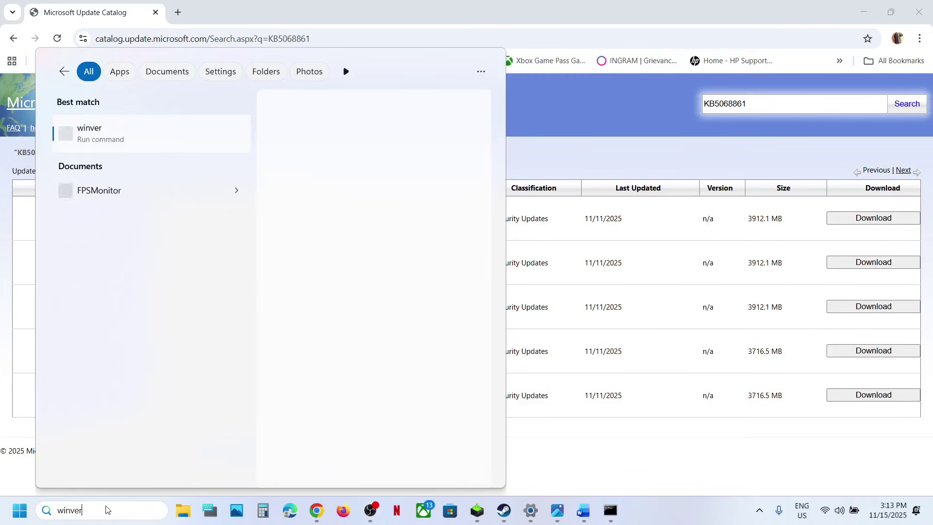
pyautogui.click(95, 136)
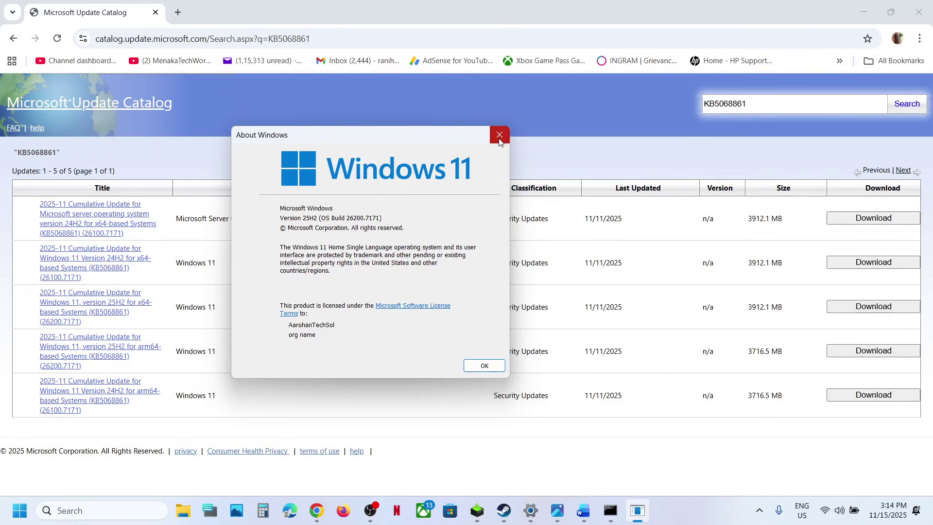
pyautogui.click(499, 135)
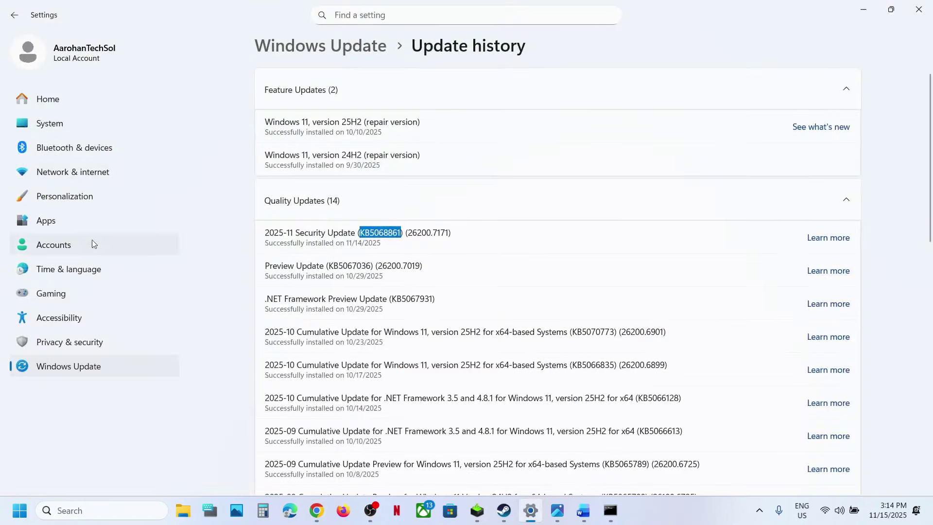
# Check the PC's system type in the device specifications under System > About, and close Settings.
pyautogui.click(69, 116)
pyautogui.scroll(-10, 457, 371)
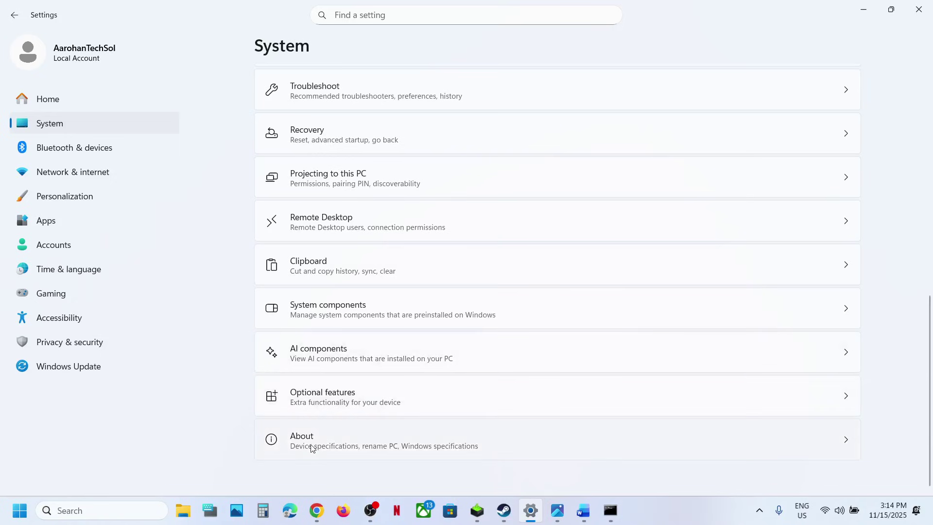
pyautogui.click(481, 438)
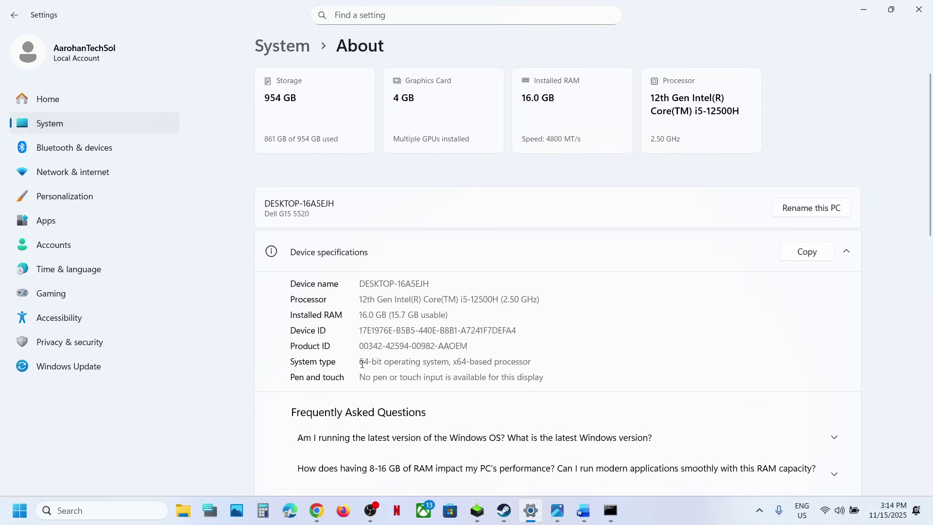
pyautogui.moveTo(361, 364); pyautogui.dragTo(532, 363)
pyautogui.click(925, 13)
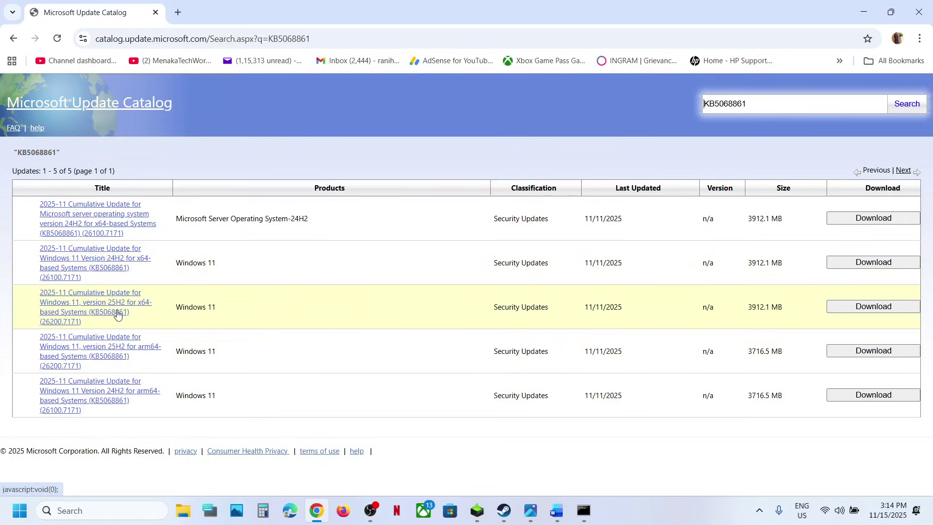
# Download the windows11.0-kb5068861-x64 .msu file for Windows 11 version 25H2 x64 from the catalog and check its download progress.
pyautogui.click(873, 308)
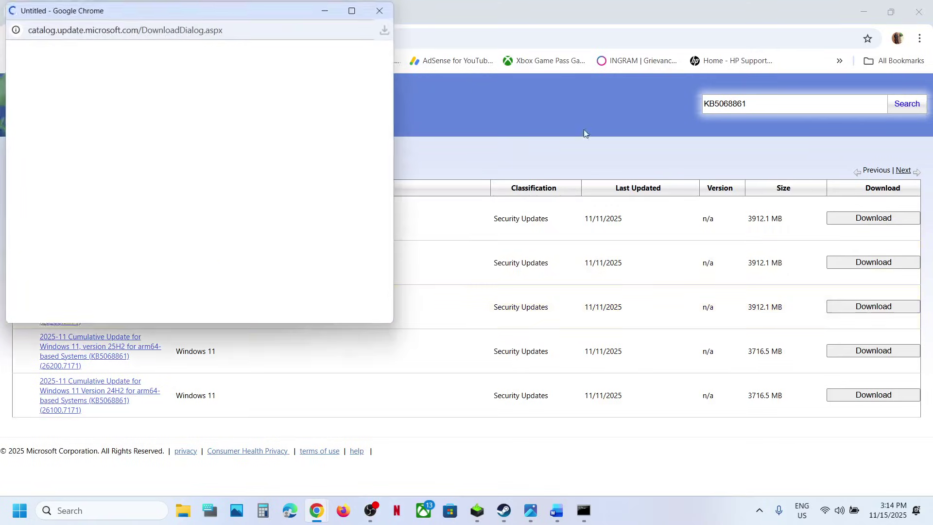
pyautogui.moveTo(250, 13); pyautogui.dragTo(482, 109)
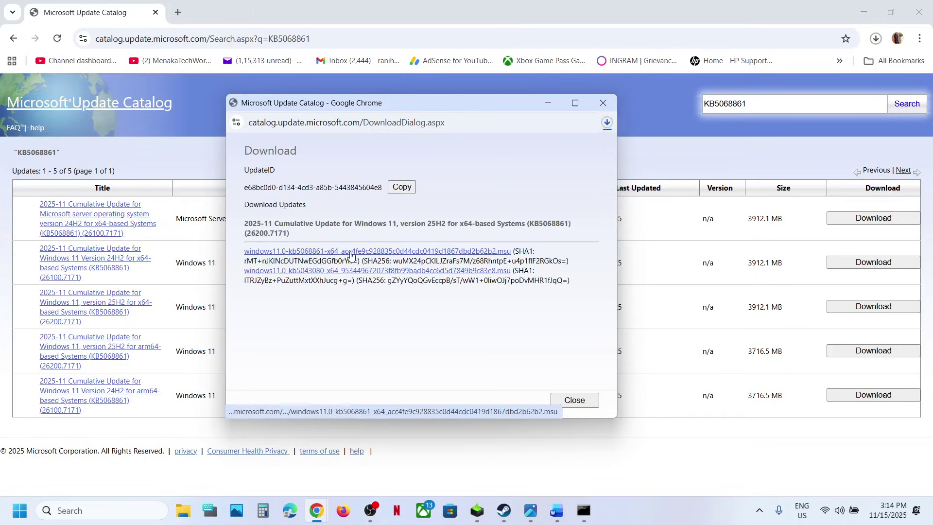
pyautogui.click(611, 125)
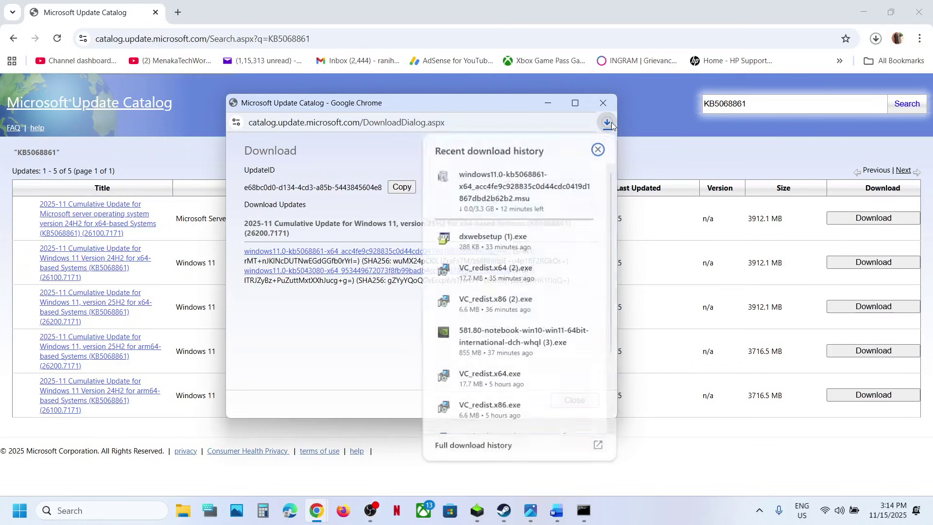
pyautogui.click(175, 468)
# Look at the Windows power options, and bring up Step 5 about fixing problems using Windows Update in the Word document.
pyautogui.click(19, 511)
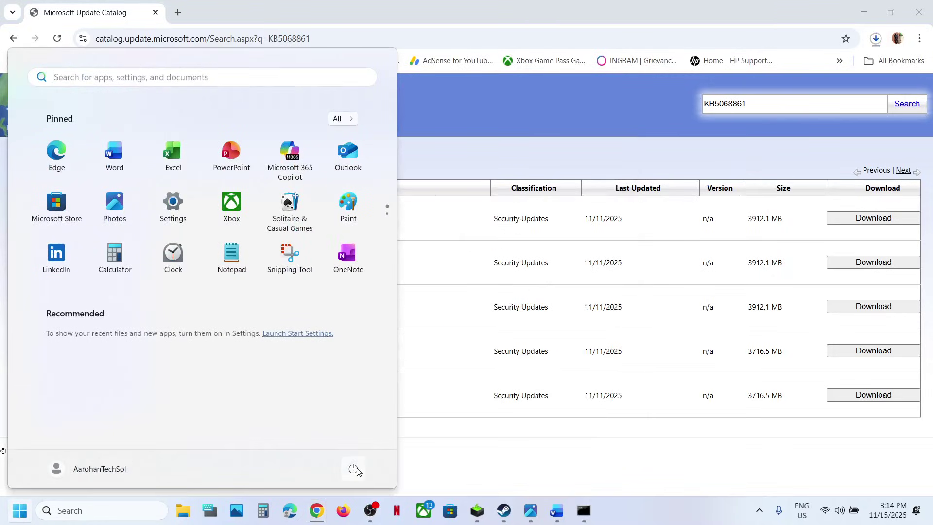
pyautogui.click(354, 469)
pyautogui.click(556, 511)
pyautogui.click(556, 510)
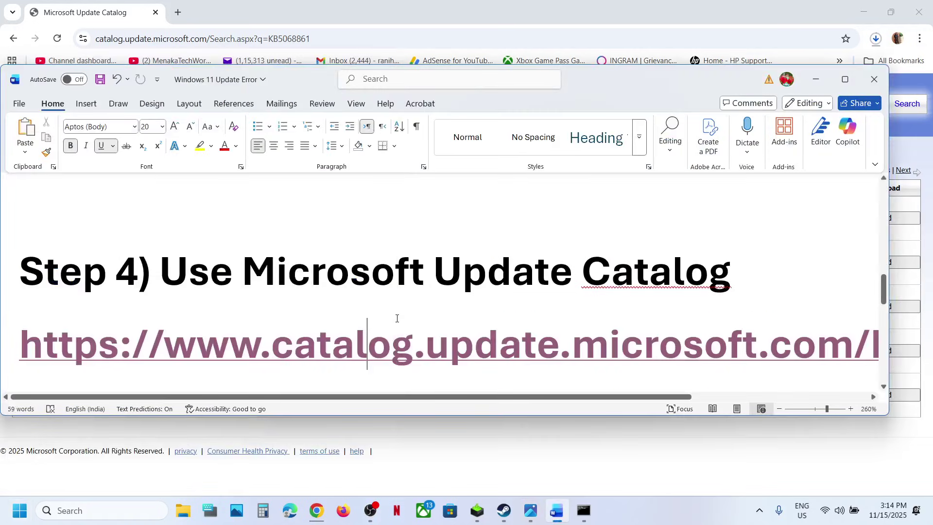
pyautogui.scroll(-5, 396, 317)
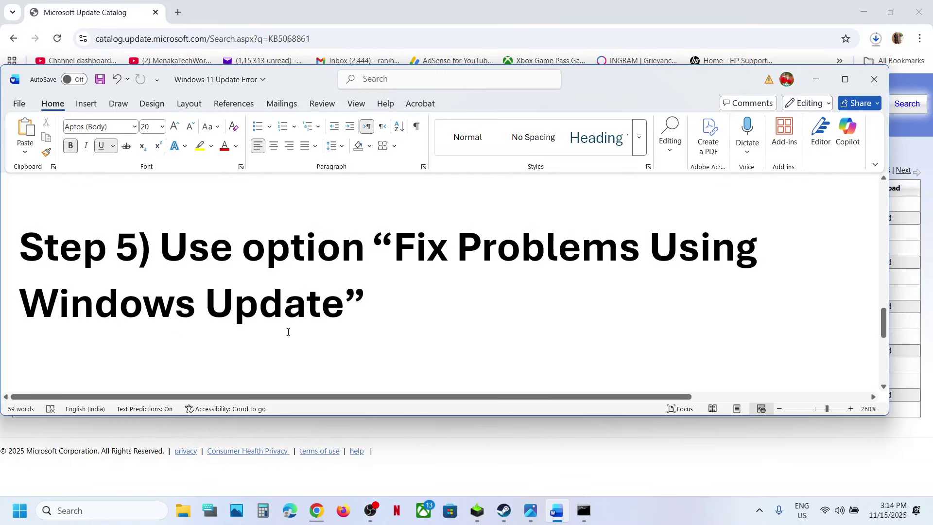
# Open the Recovery page from Windows Update's advanced options in Settings to reach "Fix problems using Windows Update".
pyautogui.press('super+i')
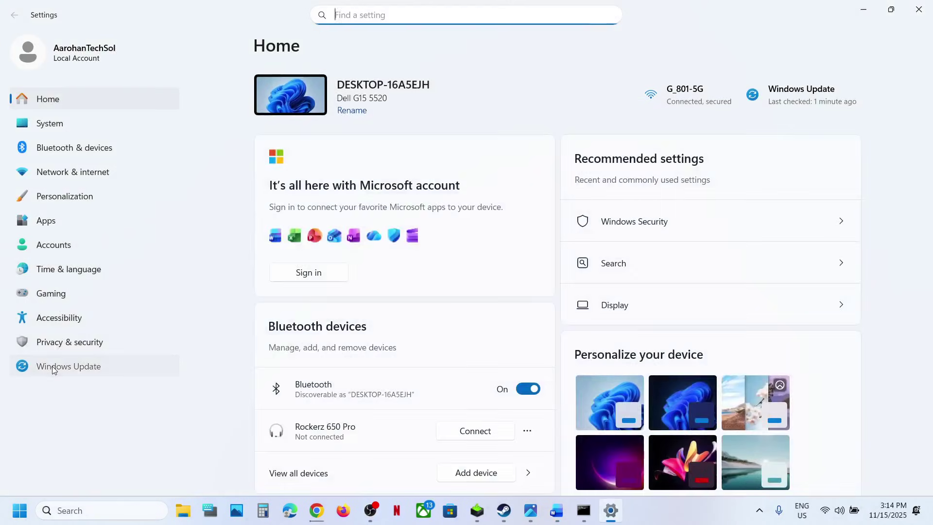
pyautogui.click(53, 370)
pyautogui.click(349, 311)
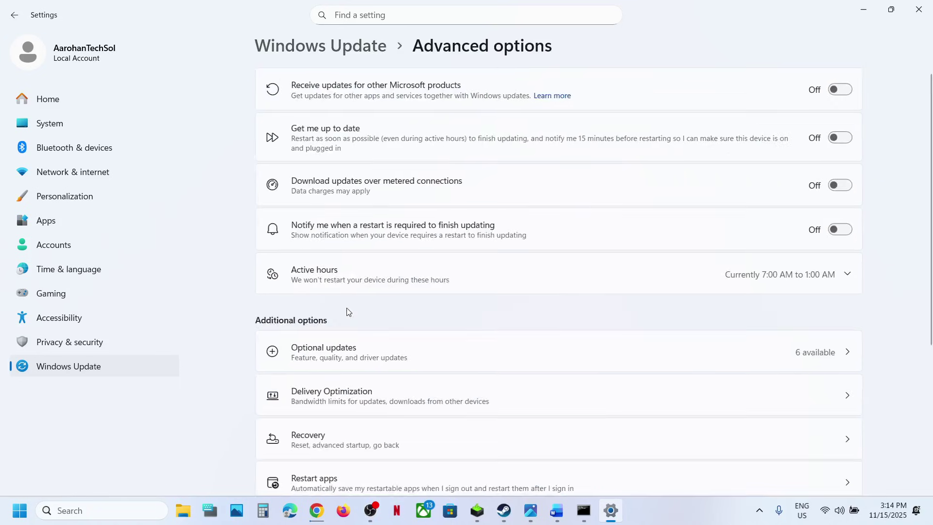
pyautogui.scroll(-5, 345, 313)
pyautogui.click(311, 233)
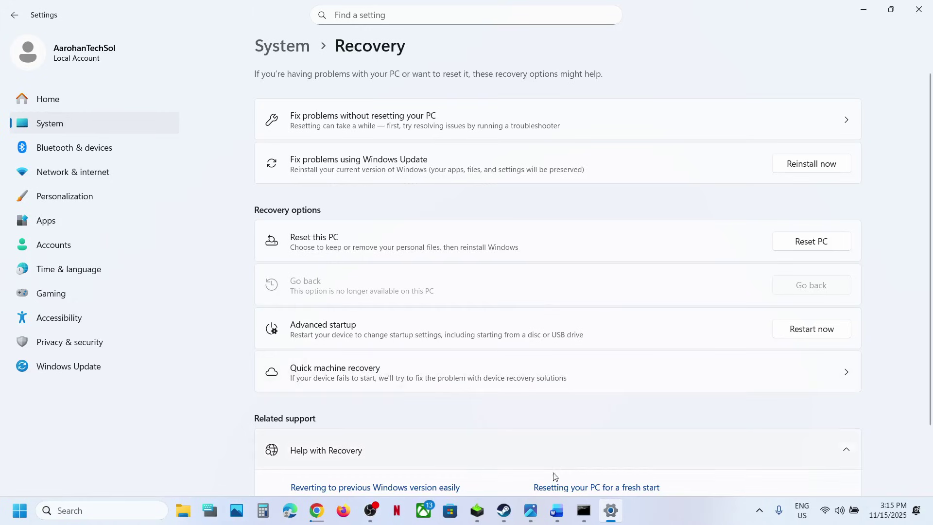
# Open the Windows 11 download link under Step 6 in Word and go to the Create Windows 11 Installation Media section.
pyautogui.click(557, 516)
pyautogui.scroll(-2, 364, 311)
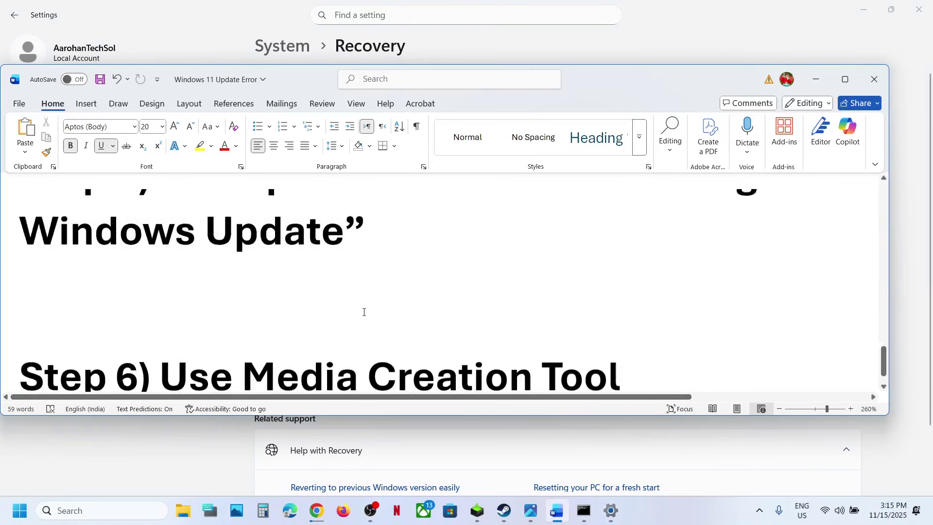
pyautogui.scroll(1, 364, 311)
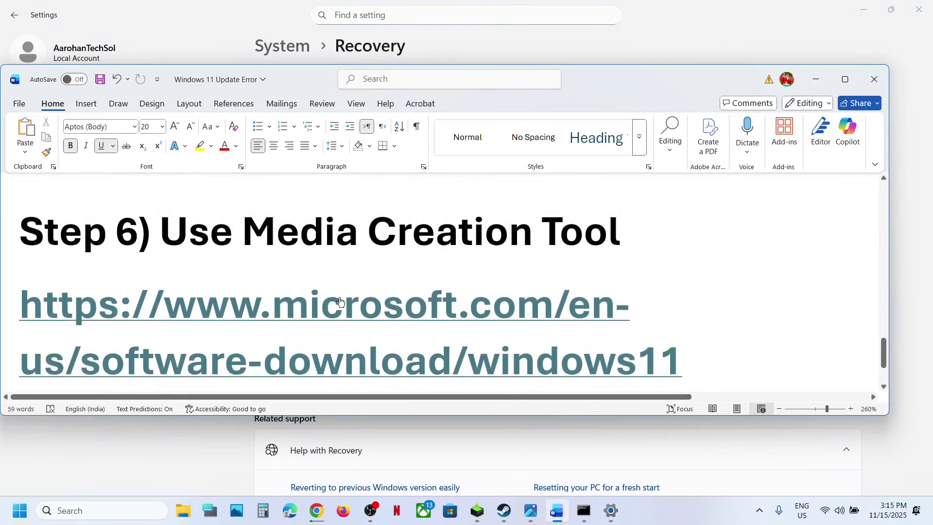
pyautogui.keyDown('ctrl'); pyautogui.click(340, 301); pyautogui.keyUp('ctrl')
pyautogui.scroll(-7, 340, 302)
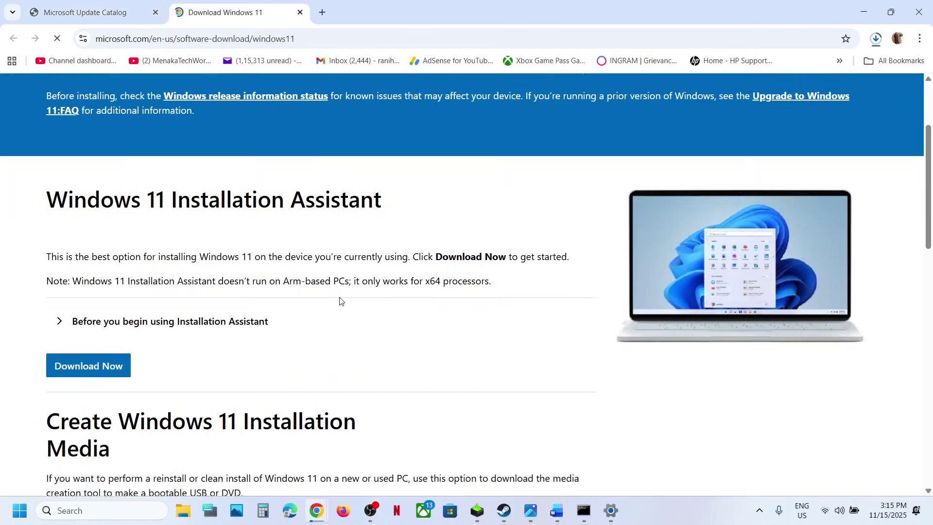
pyautogui.scroll(-3, 340, 301)
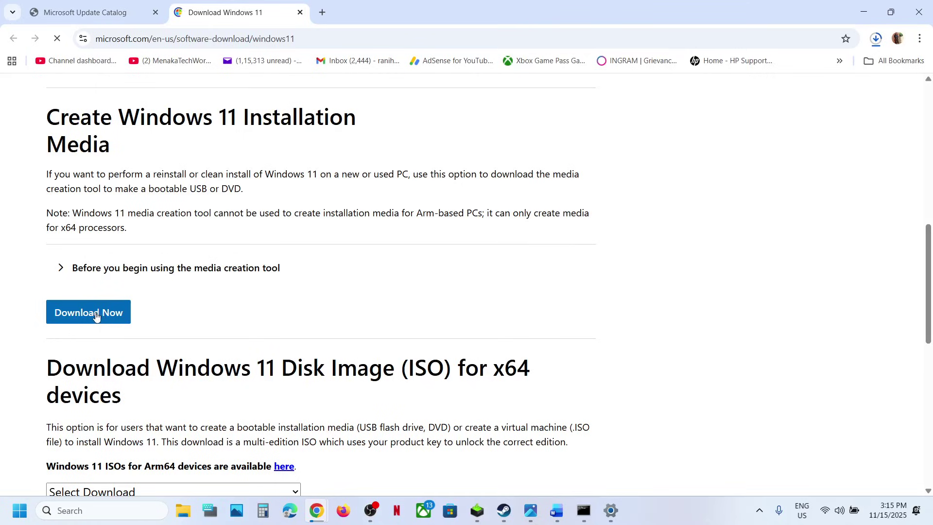
# Open the browser's recent download history to check the progress of the KB5068861 update file.
pyautogui.click(559, 508)
pyautogui.click(848, 77)
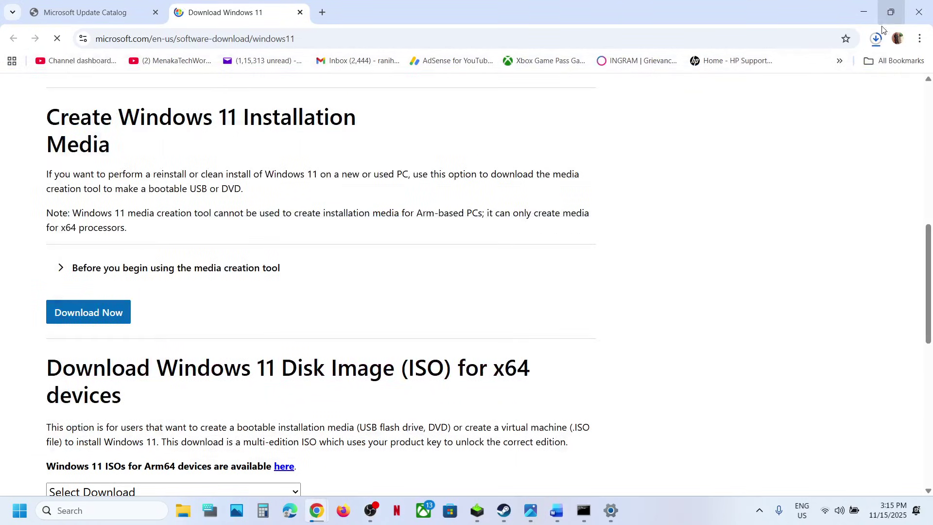
pyautogui.click(876, 38)
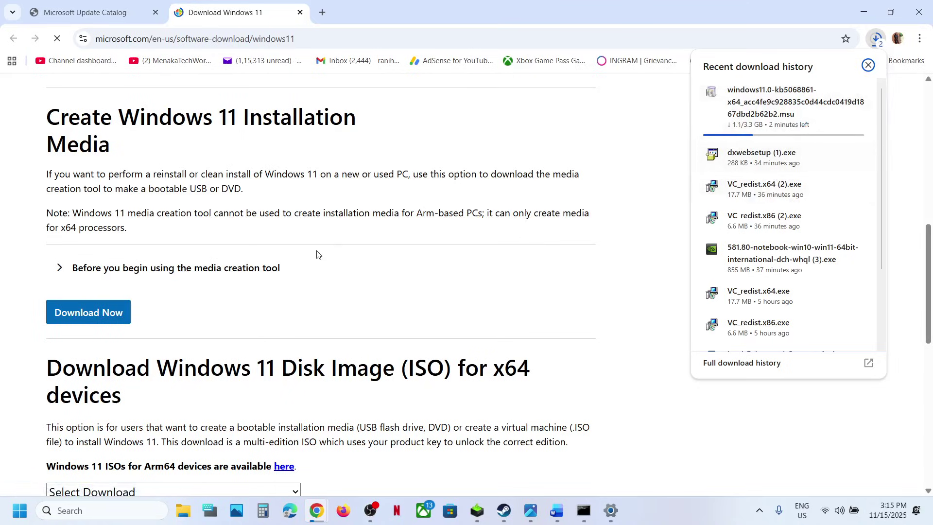
# Download the Windows 11 Media Creation Tool and check its download in the browser's recent download history.
pyautogui.click(88, 311)
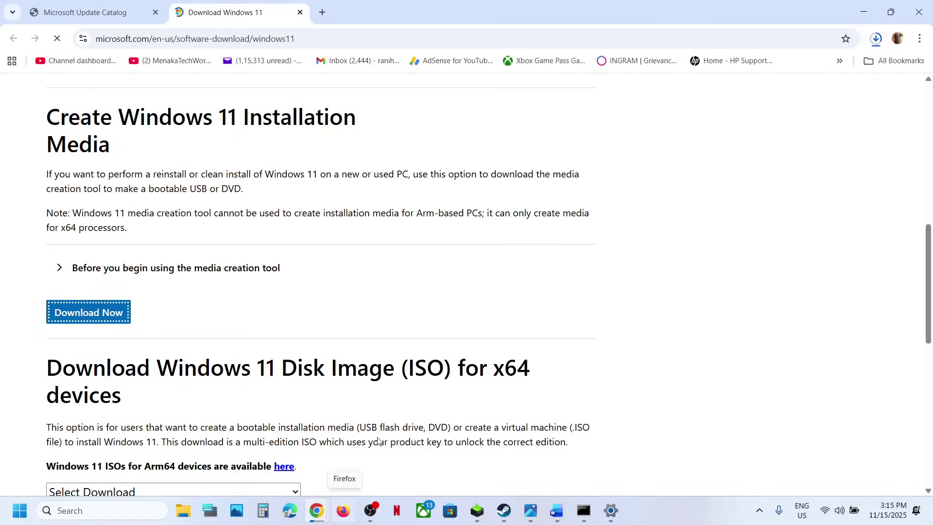
pyautogui.click(876, 39)
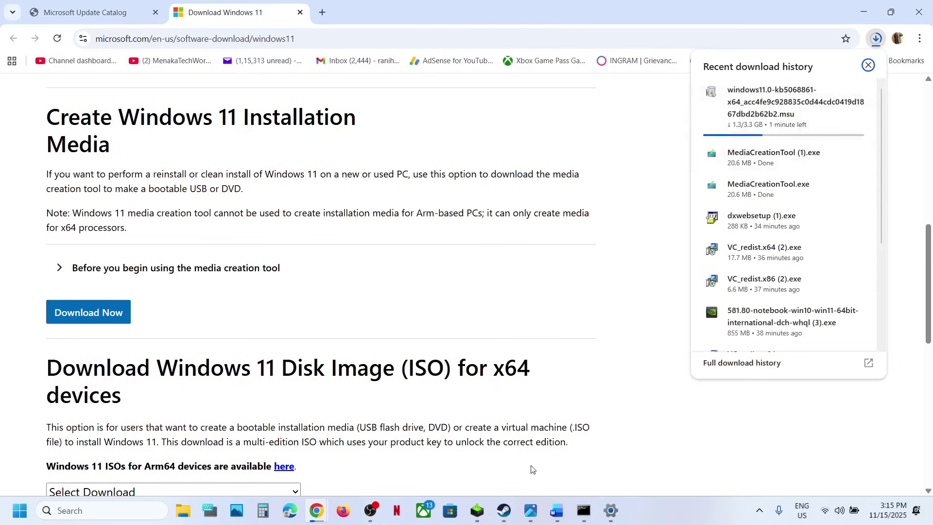
# Switch to the Photos app and go through the Media Creation Tool screenshots, from the license terms to the setup cleanup after saving the ISO.
pyautogui.click(531, 510)
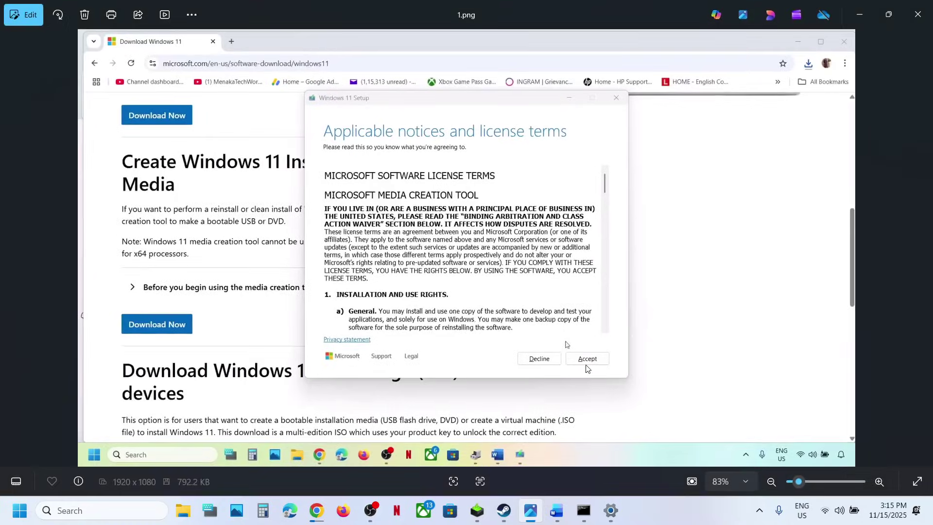
pyautogui.press('Right')
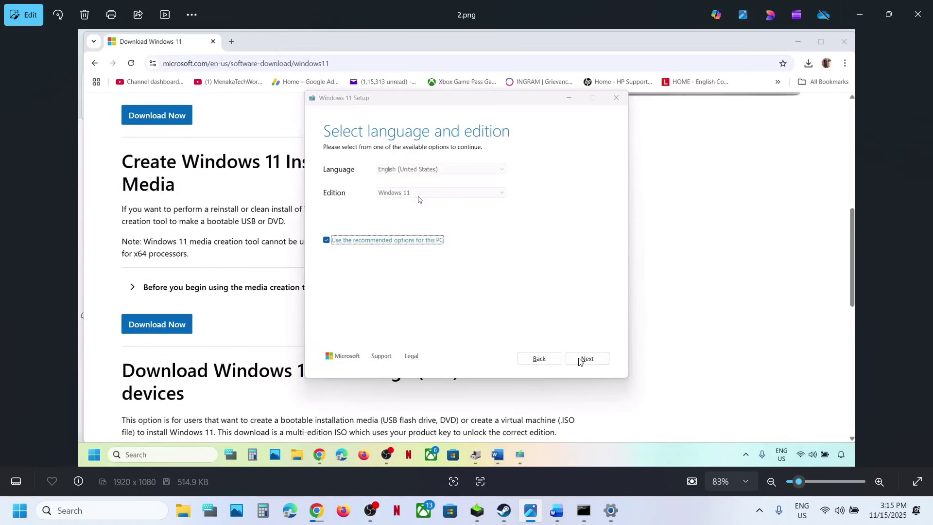
pyautogui.press('Right')
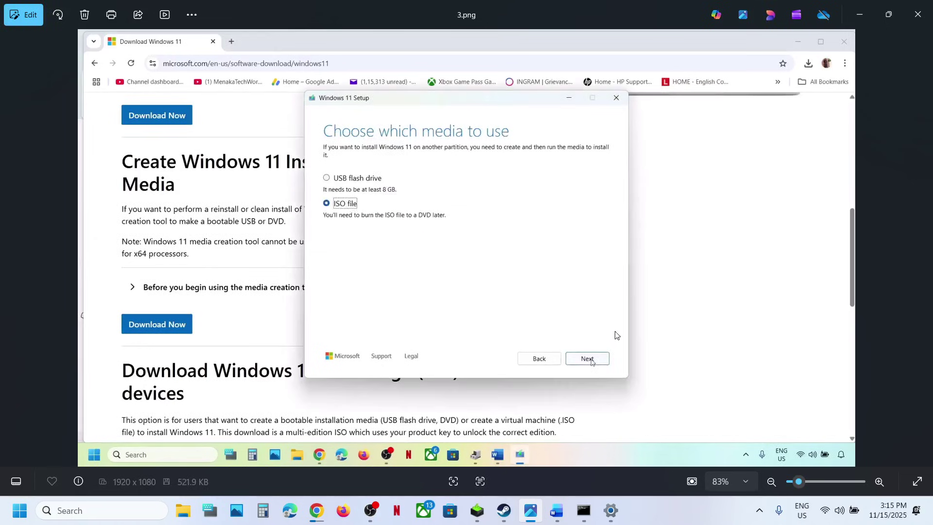
pyautogui.press('Right')
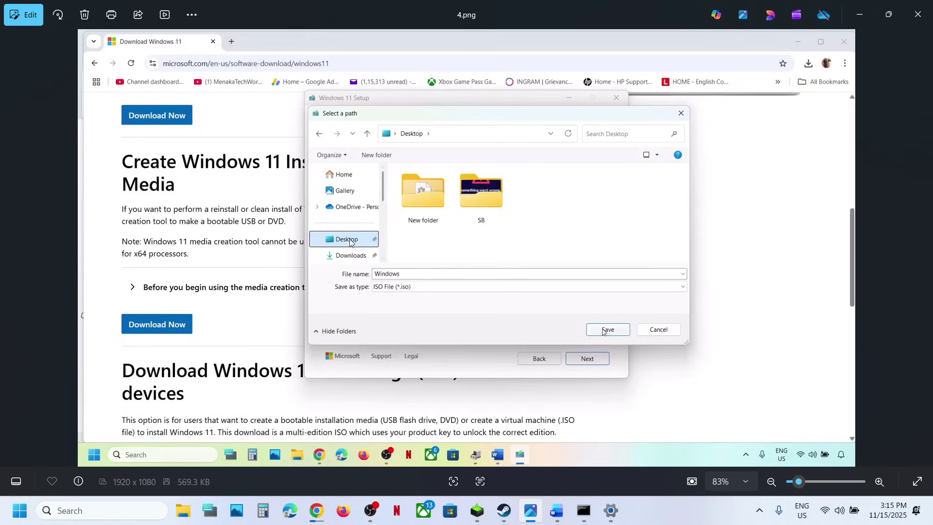
pyautogui.press('Right')
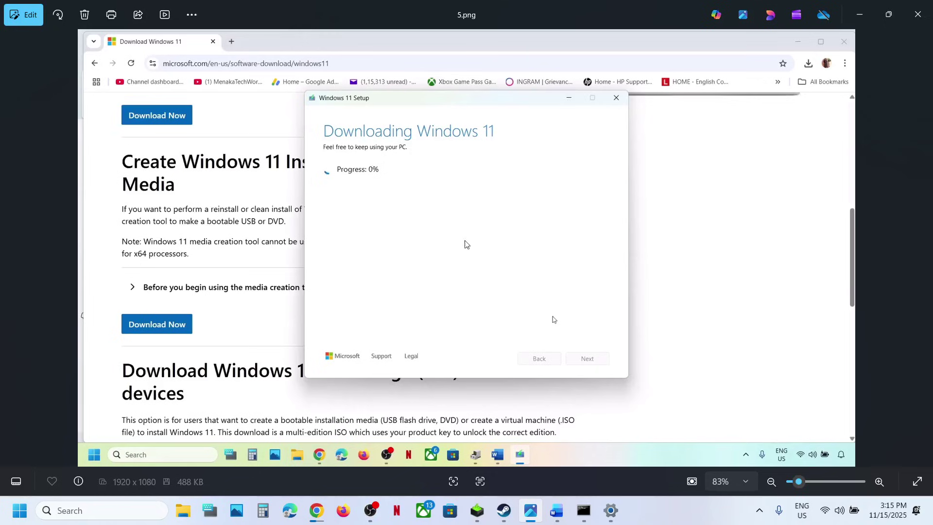
pyautogui.press('Right')
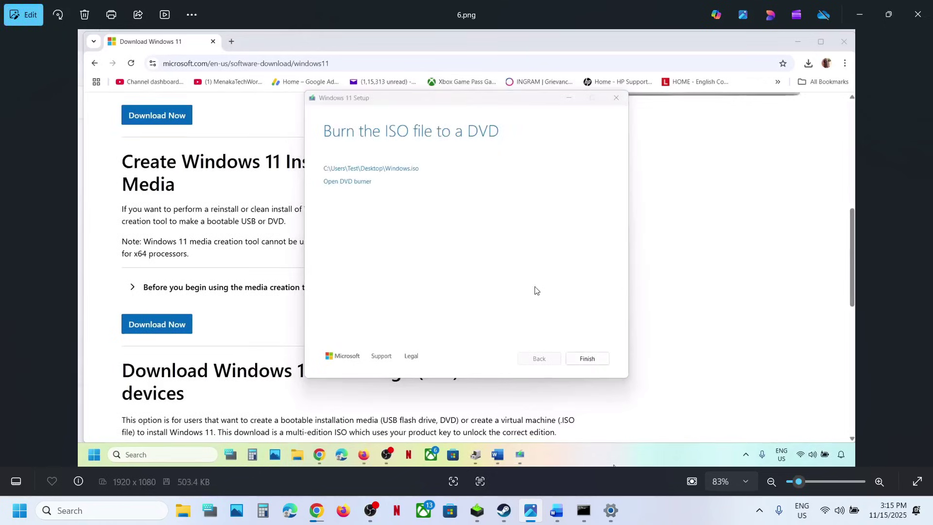
pyautogui.press('Right')
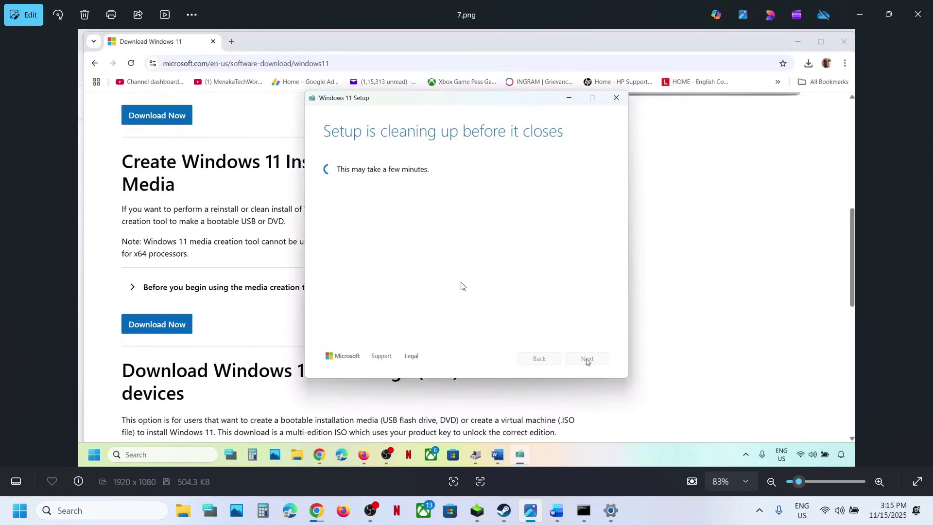
# Go through the remaining screenshots on running setup from the Windows ISO, up to the Ready to install page.
pyautogui.press('Right')
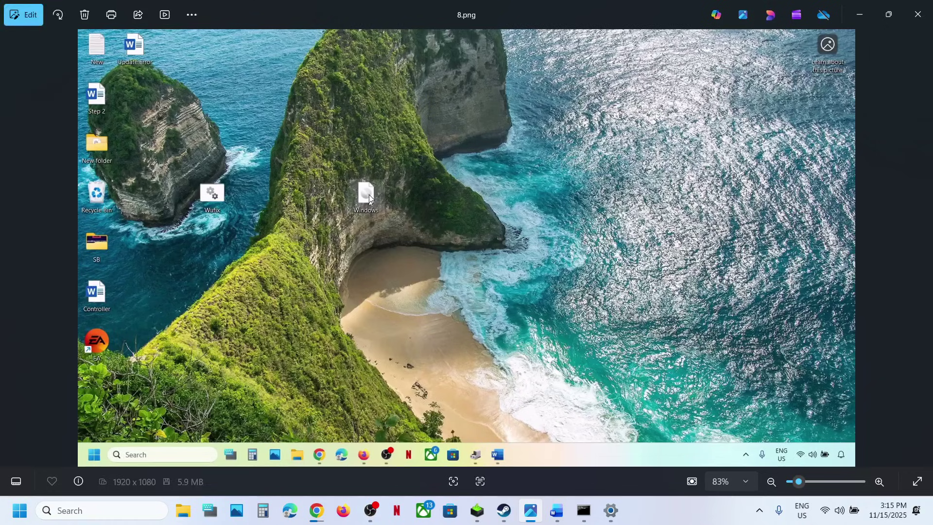
pyautogui.press('Right')
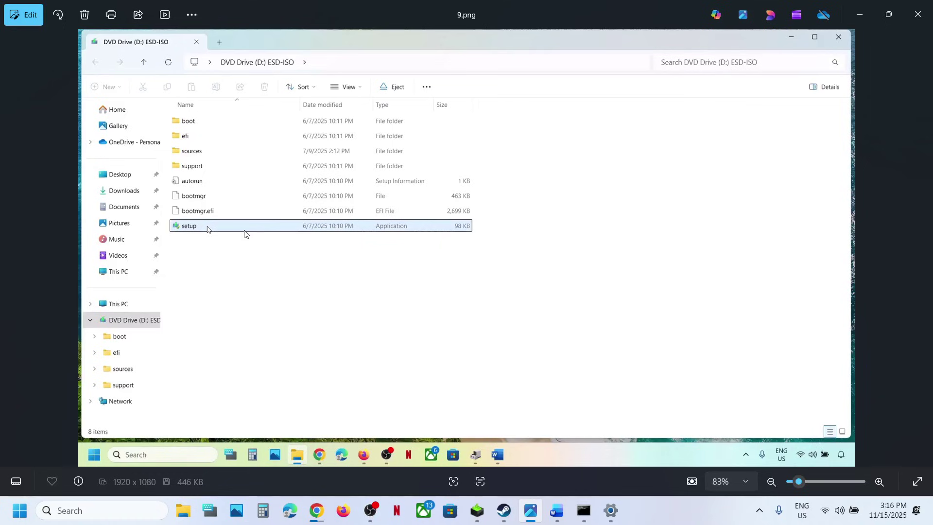
pyautogui.press('Right')
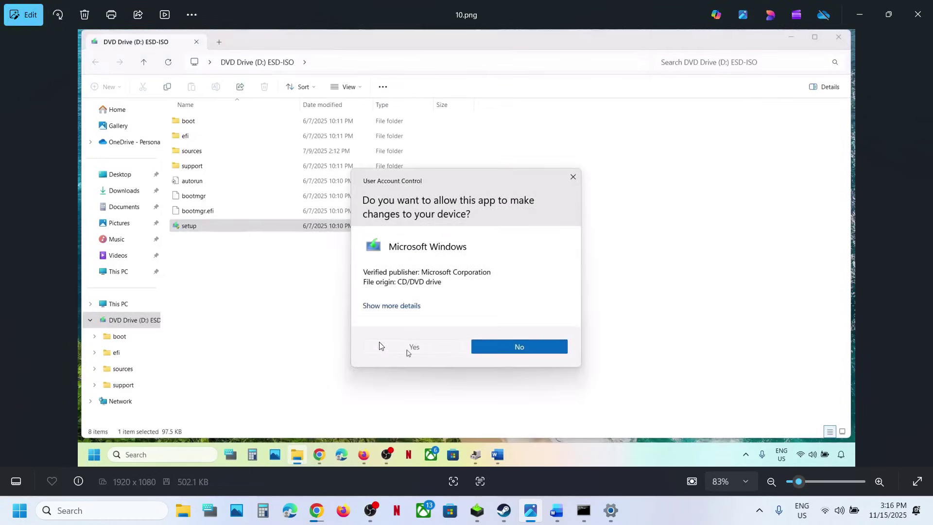
pyautogui.press('Right')
pyautogui.press('Right')
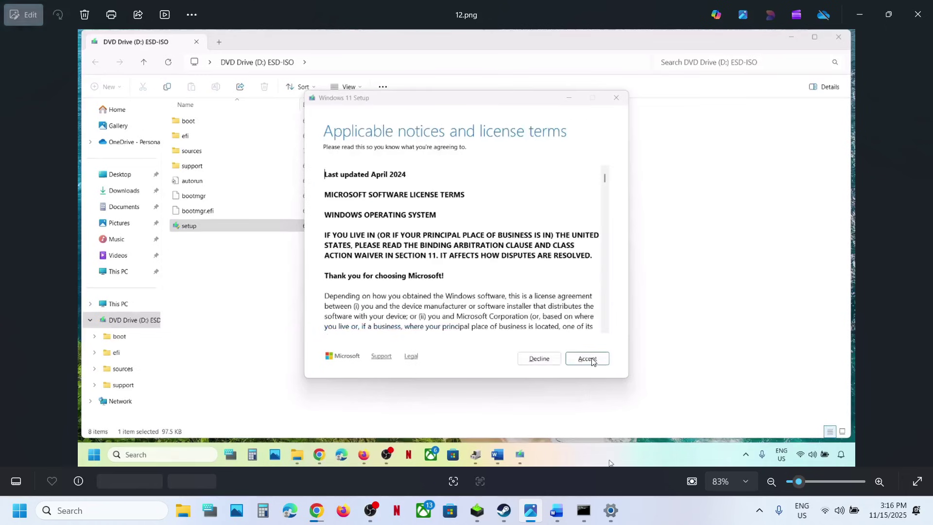
pyautogui.press('Right')
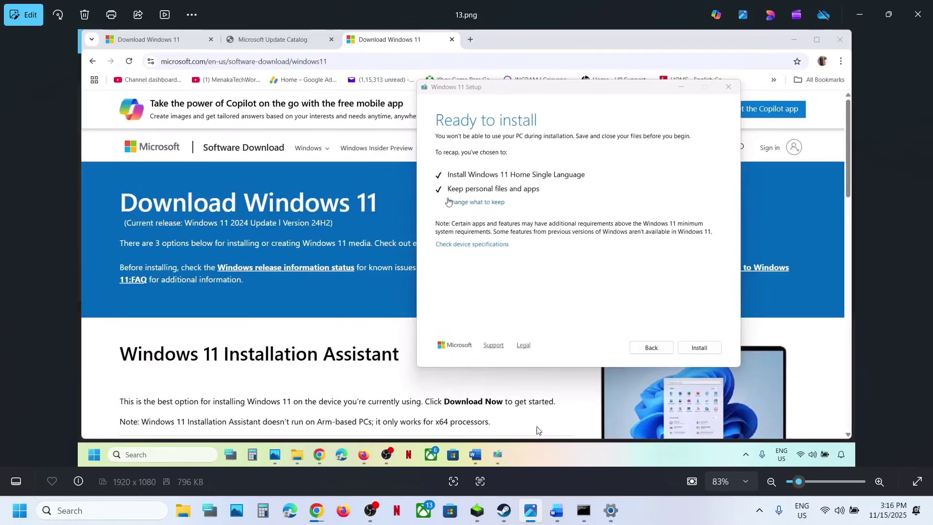
# Switch to Settings, open the Windows Update history and highlight the KB5068861 number in the 2025-11 Security Update entry.
pyautogui.hotkey('alt', 'Tab')
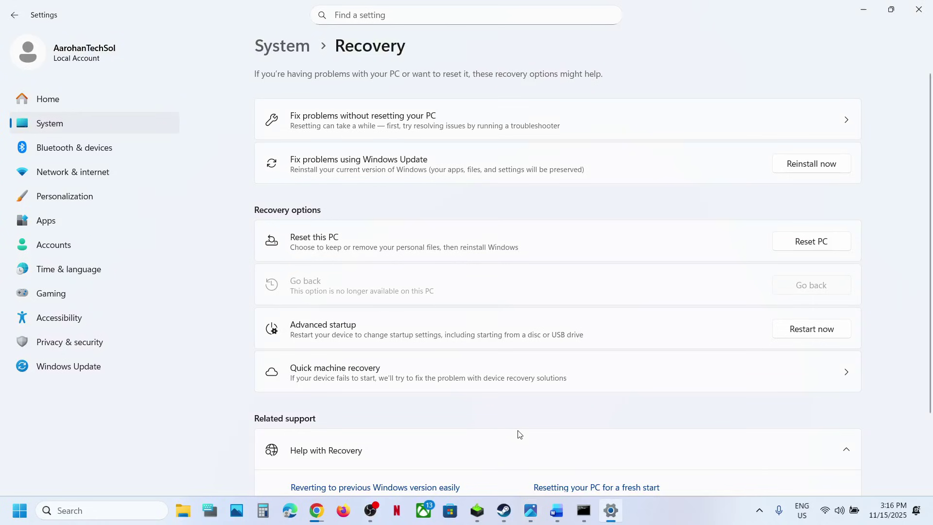
pyautogui.click(113, 375)
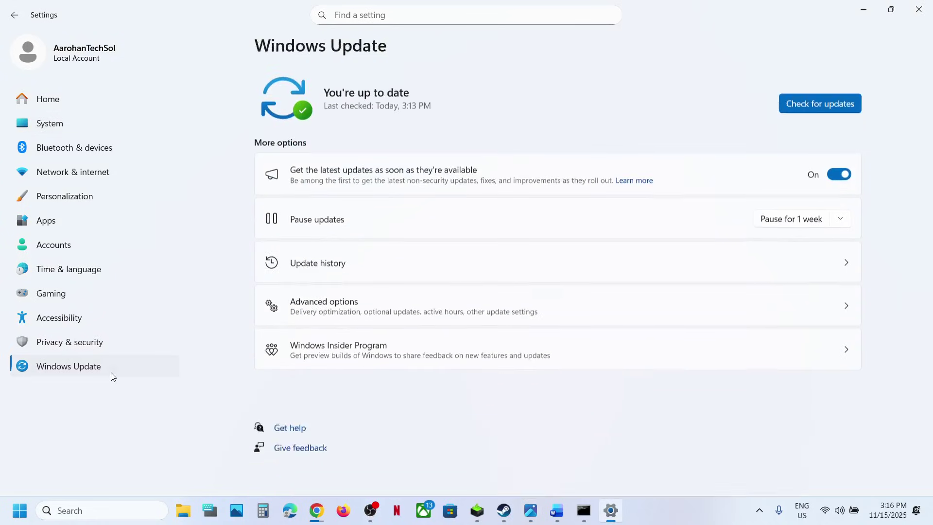
pyautogui.click(329, 264)
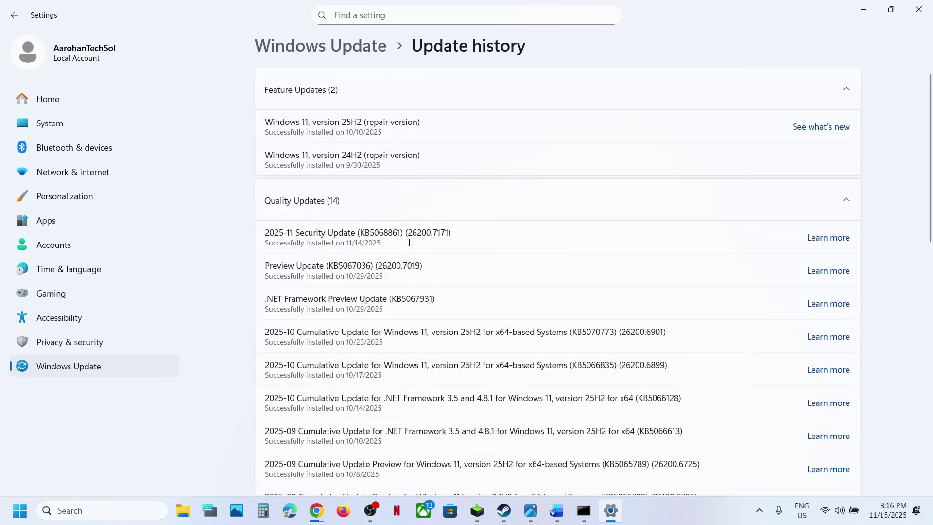
pyautogui.doubleClick(389, 238)
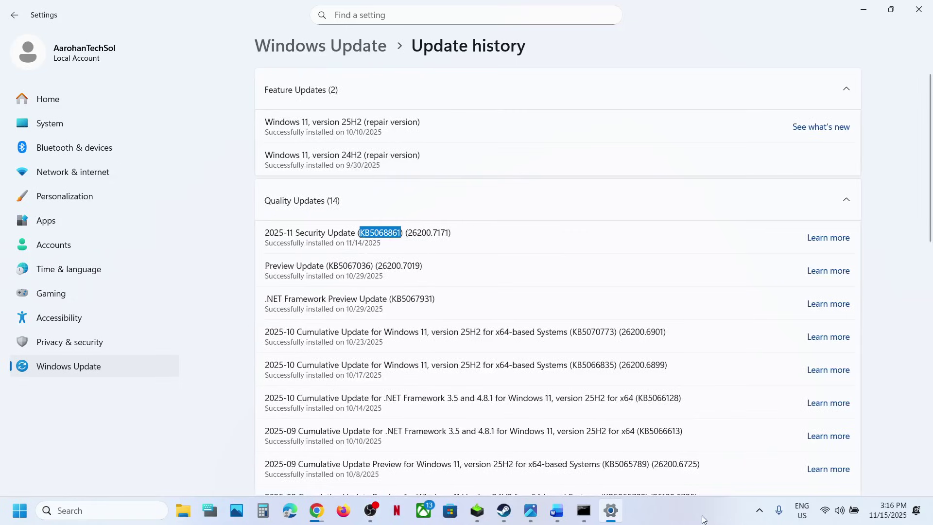